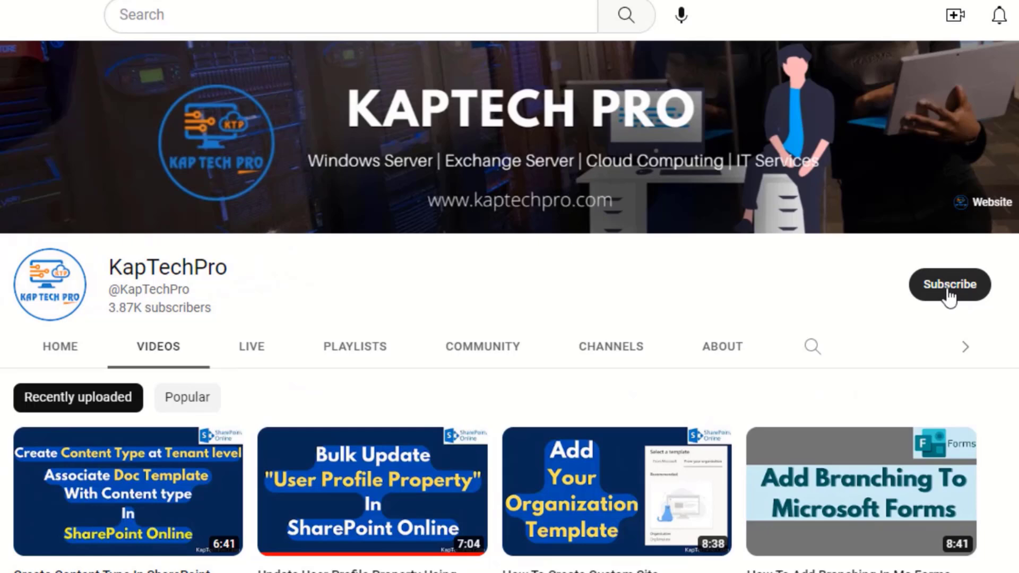
Subscribe to the YouTube channel and set its notifications to All
{"action": "left_click", "coordinate": [948, 297]}
{"action": "left_click", "coordinate": [974, 289]}
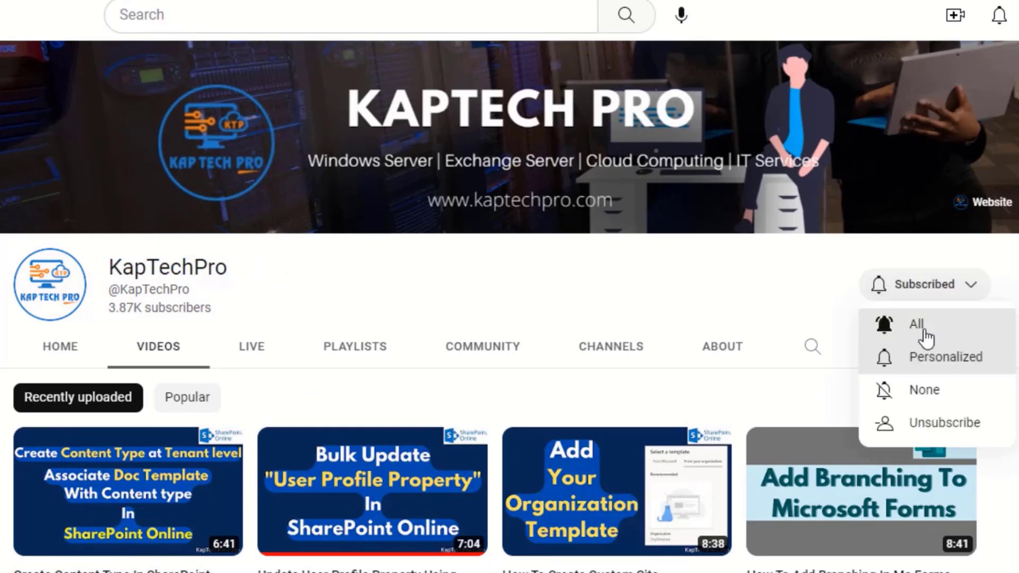
{"action": "left_click", "coordinate": [918, 335]}
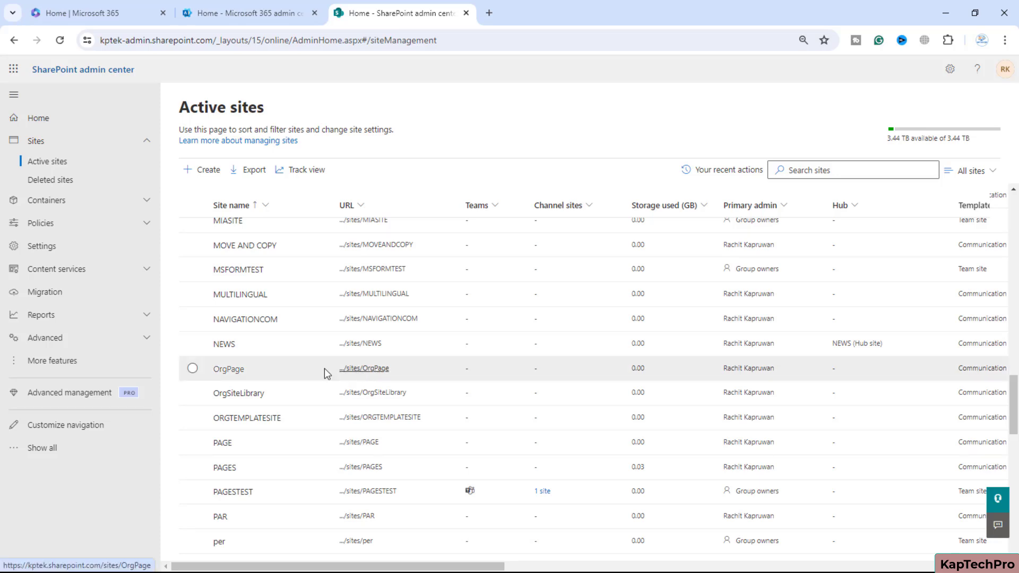
Open the OrgPage site from Active sites in a new tab and look over its home page
{"action": "left_click", "coordinate": [367, 368], "text": "ctrl"}
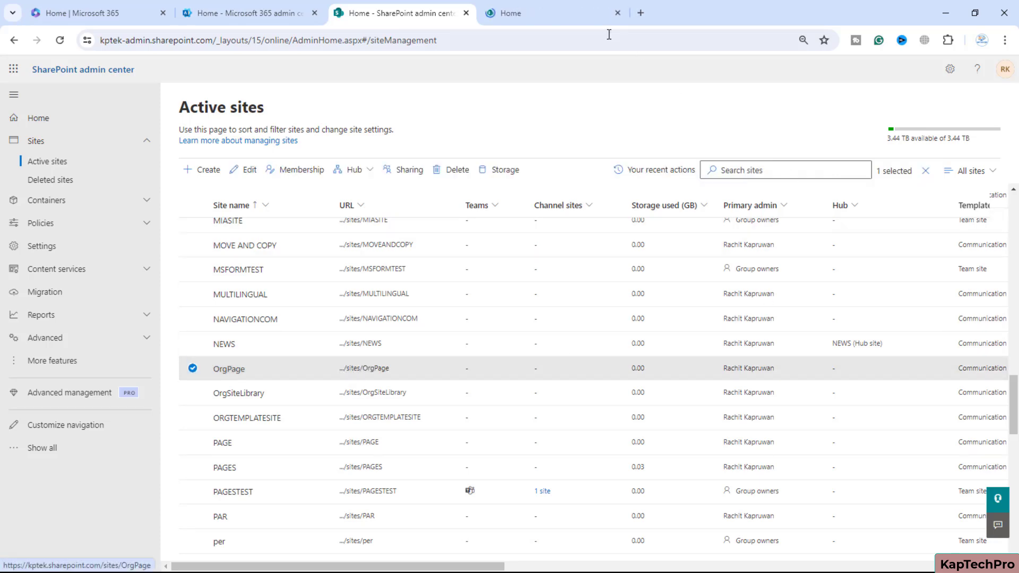
{"action": "left_click", "coordinate": [605, 16]}
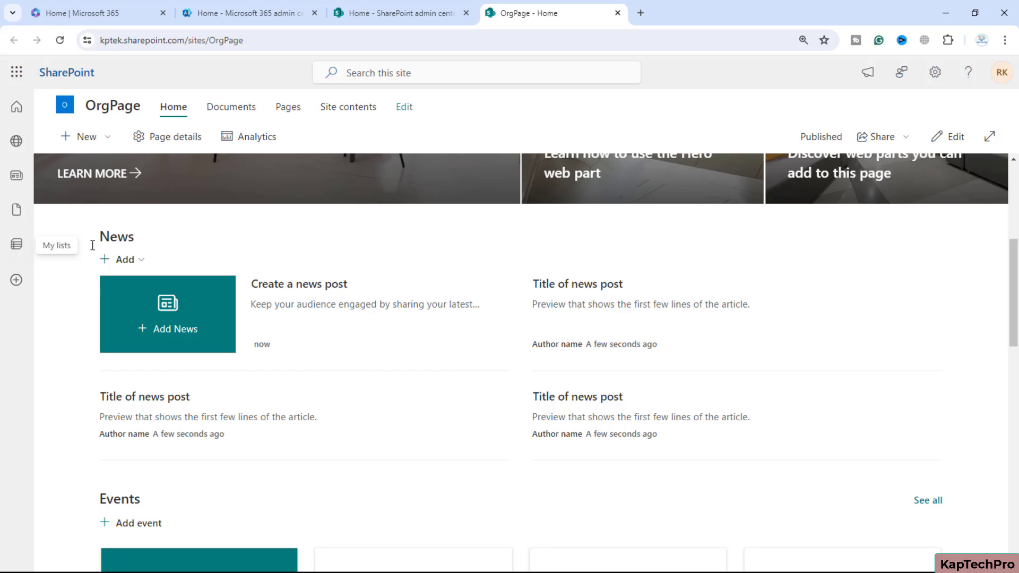
{"action": "scroll", "coordinate": [393, 250], "scroll_direction": "up", "scroll_amount": 5}
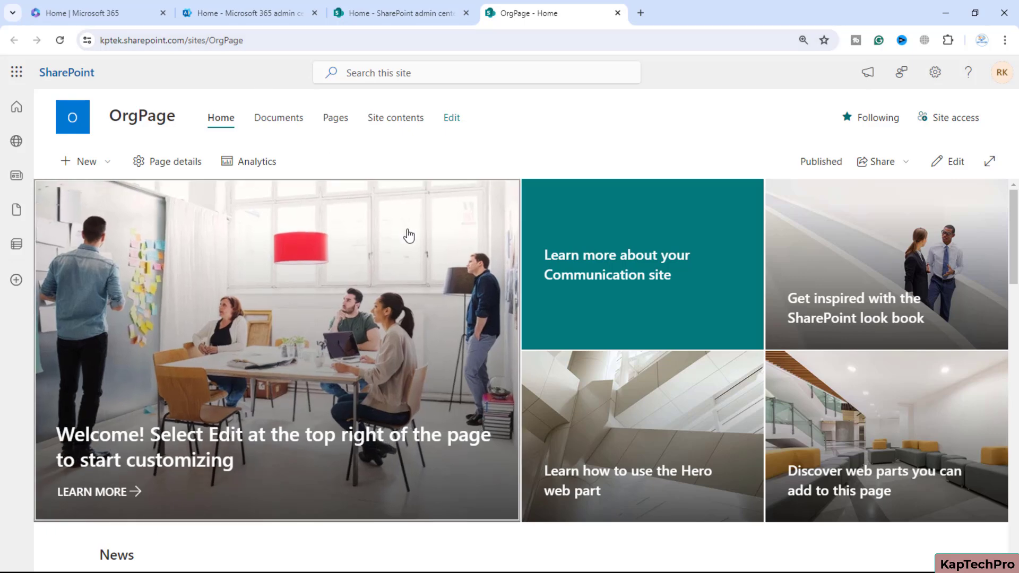
{"action": "scroll", "coordinate": [406, 237], "scroll_direction": "down", "scroll_amount": 6}
Create a Blank news post titled 'HR' with the Image and title header layout
{"action": "scroll", "coordinate": [176, 269], "scroll_direction": "up", "scroll_amount": 1}
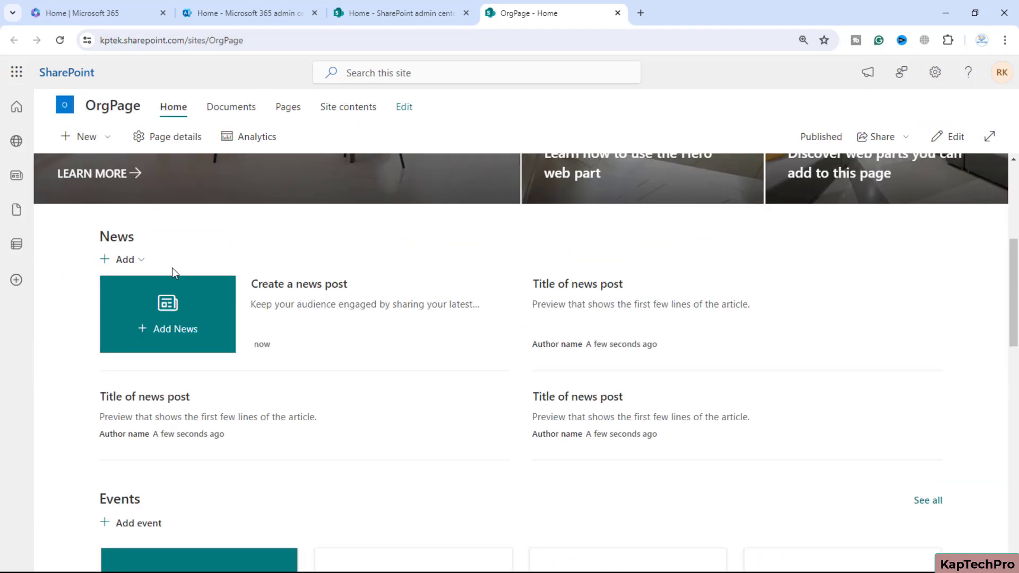
{"action": "left_click", "coordinate": [140, 260]}
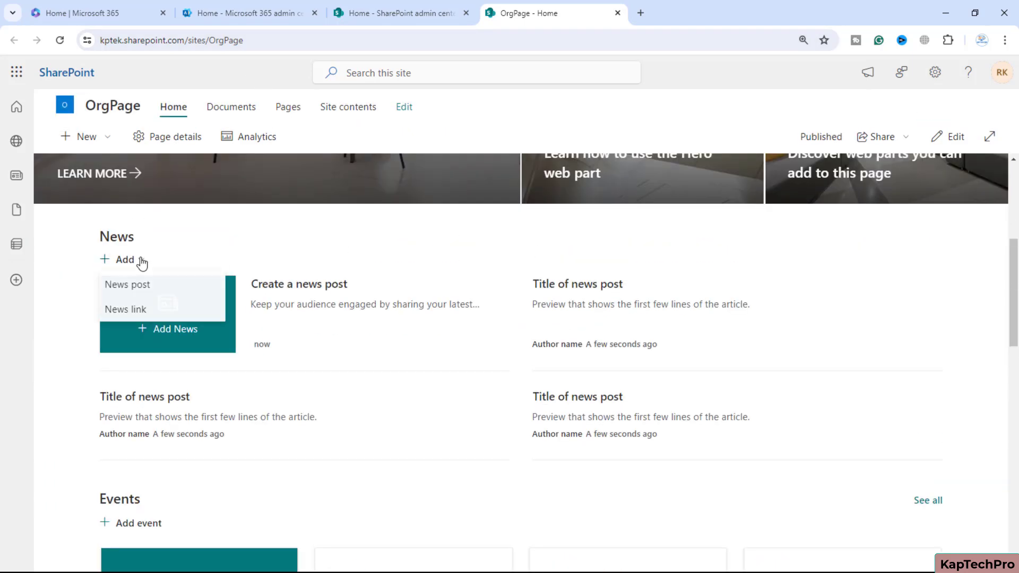
{"action": "left_click", "coordinate": [115, 287]}
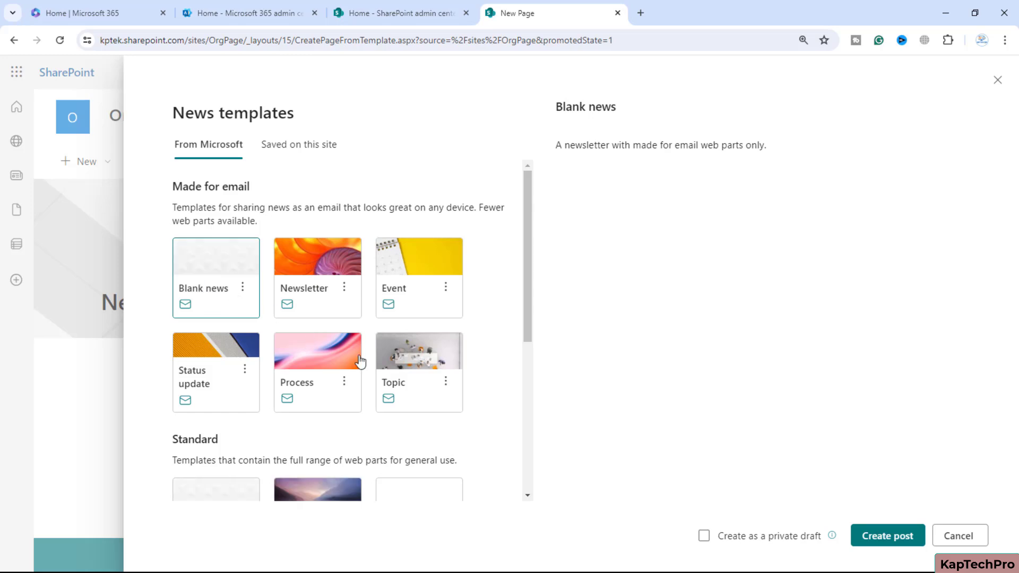
{"action": "left_click", "coordinate": [877, 545]}
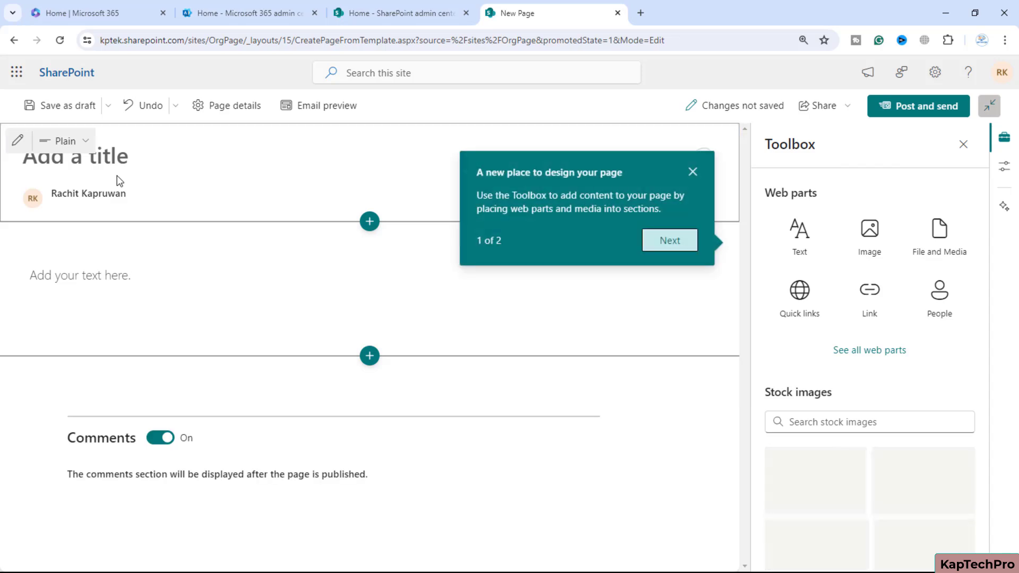
{"action": "left_click", "coordinate": [117, 178]}
{"action": "type", "text": "HR"}
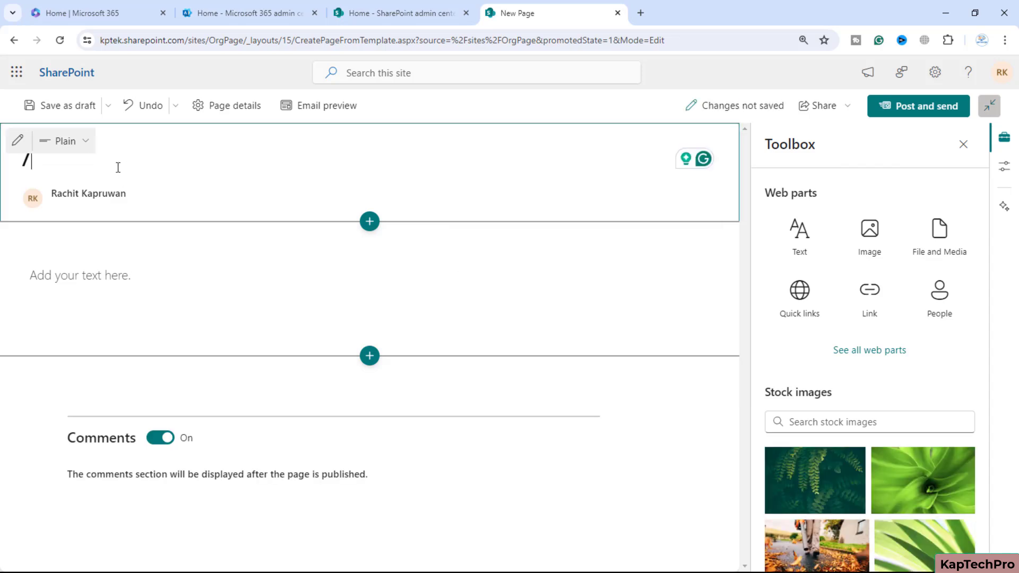
{"action": "left_click", "coordinate": [812, 291]}
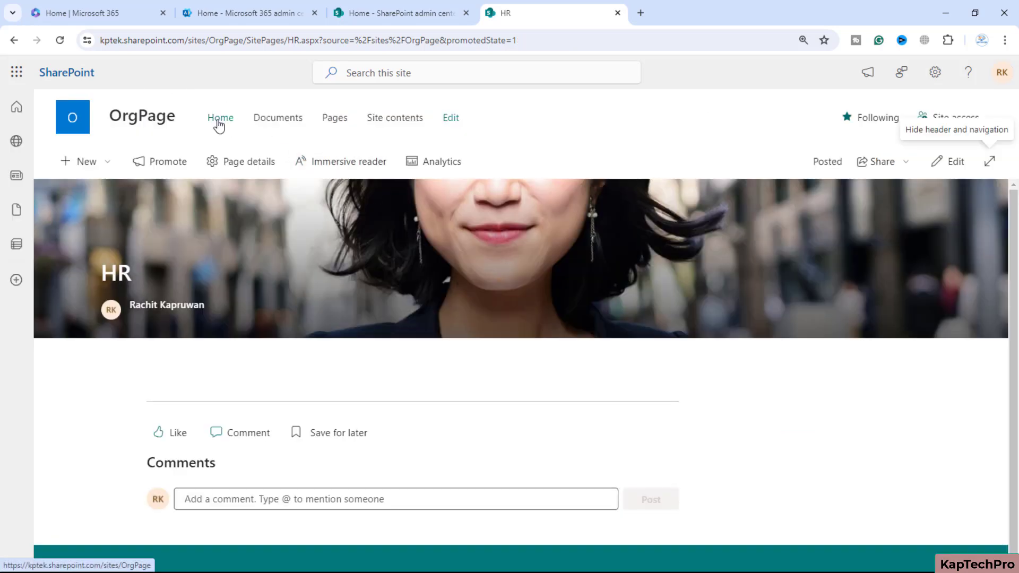
From the OrgPage home page, create a second news post from the chosen template for Marketing
{"action": "left_click", "coordinate": [219, 122]}
{"action": "scroll", "coordinate": [499, 412], "scroll_direction": "down", "scroll_amount": 5}
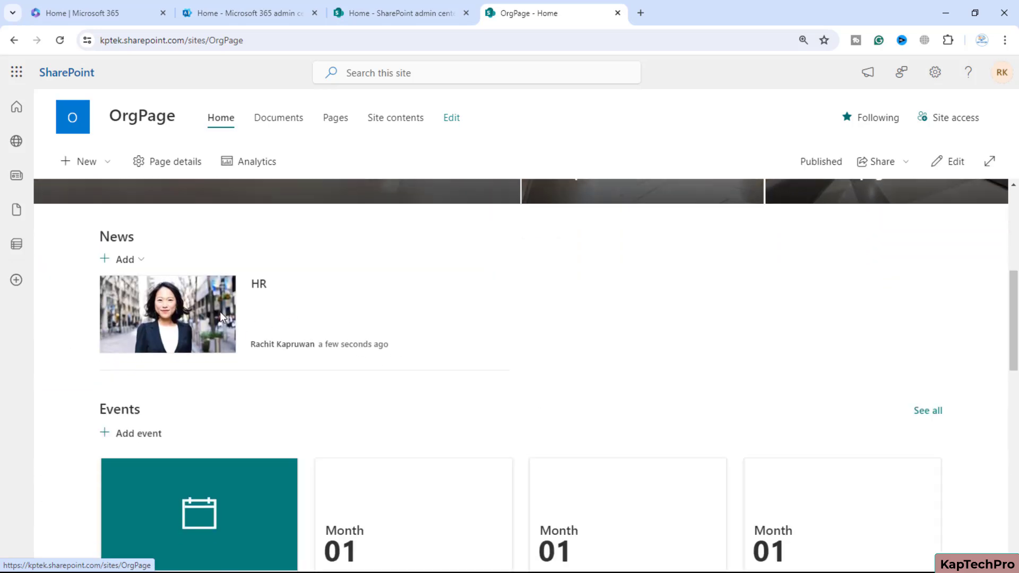
{"action": "left_click", "coordinate": [145, 262]}
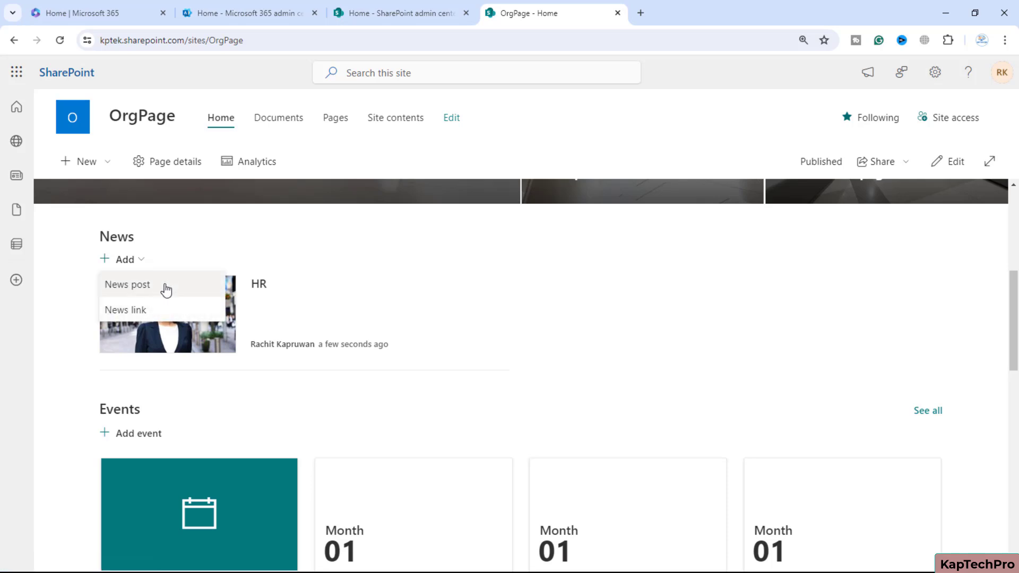
{"action": "left_click", "coordinate": [121, 284]}
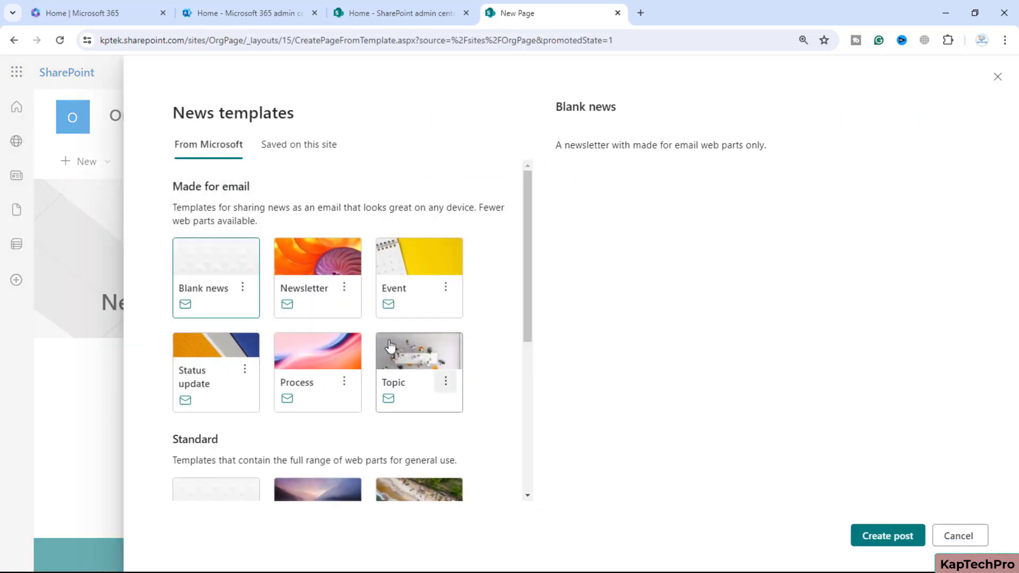
{"action": "left_click", "coordinate": [891, 536]}
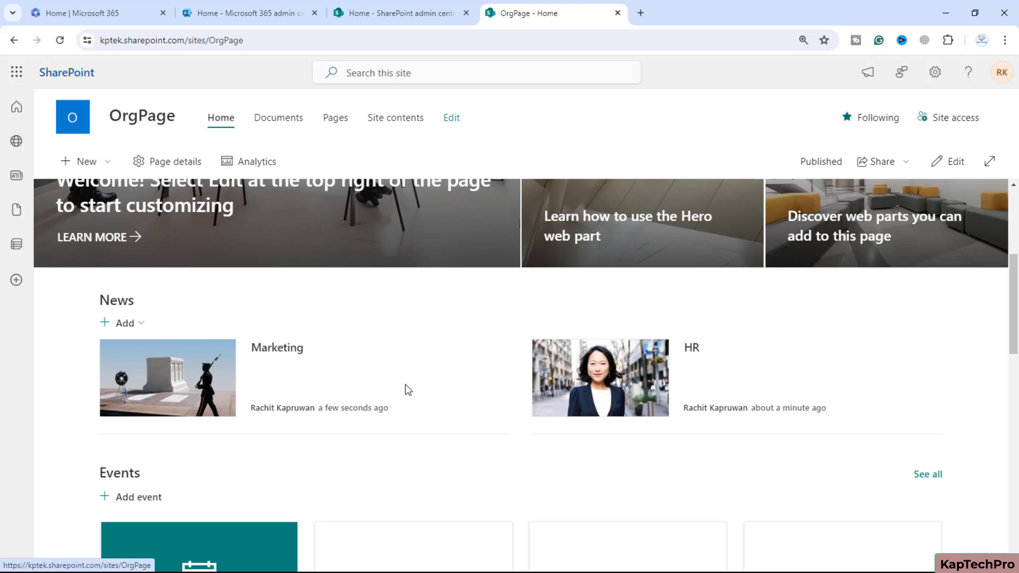
Change the News section to two columns and insert a News web part in column two
{"action": "left_click", "coordinate": [965, 169]}
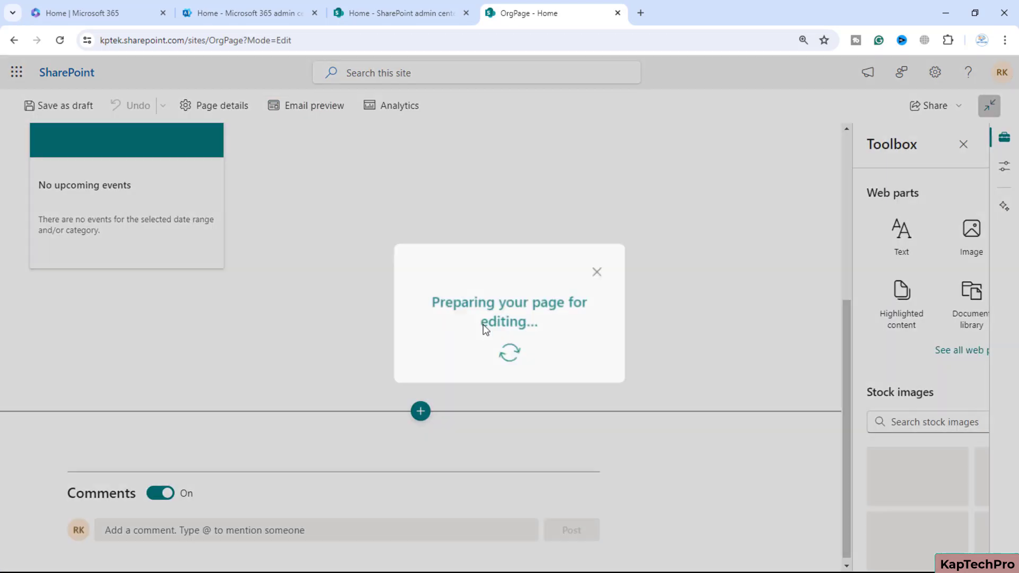
{"action": "left_click", "coordinate": [863, 236]}
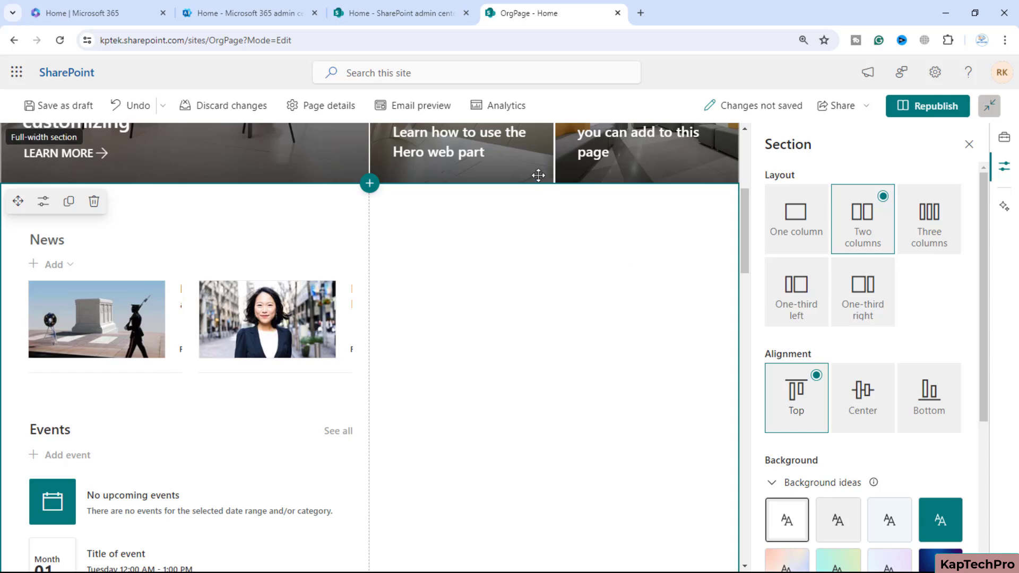
{"action": "left_click", "coordinate": [549, 206]}
{"action": "type", "text": "news"}
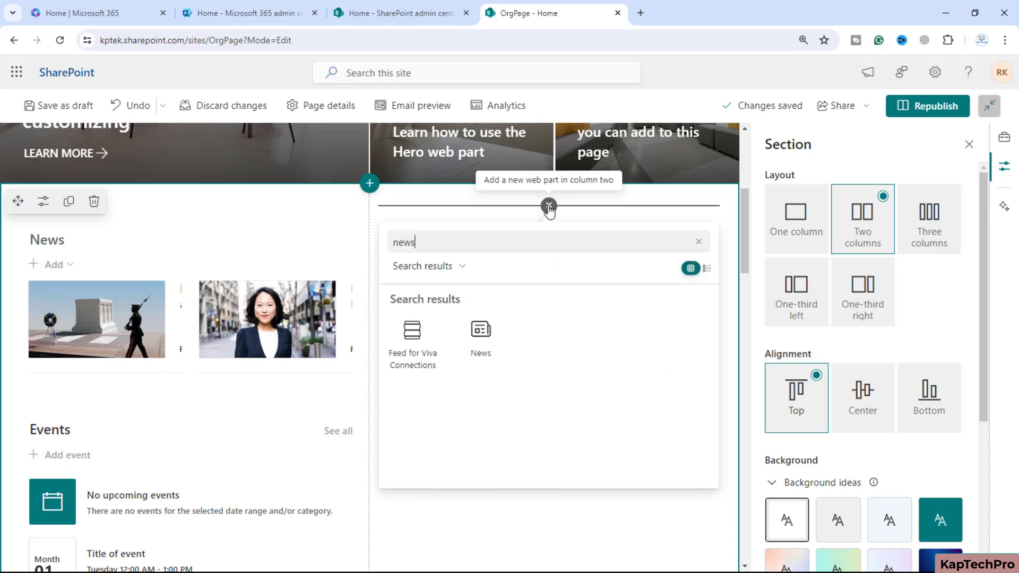
{"action": "left_click", "coordinate": [486, 341]}
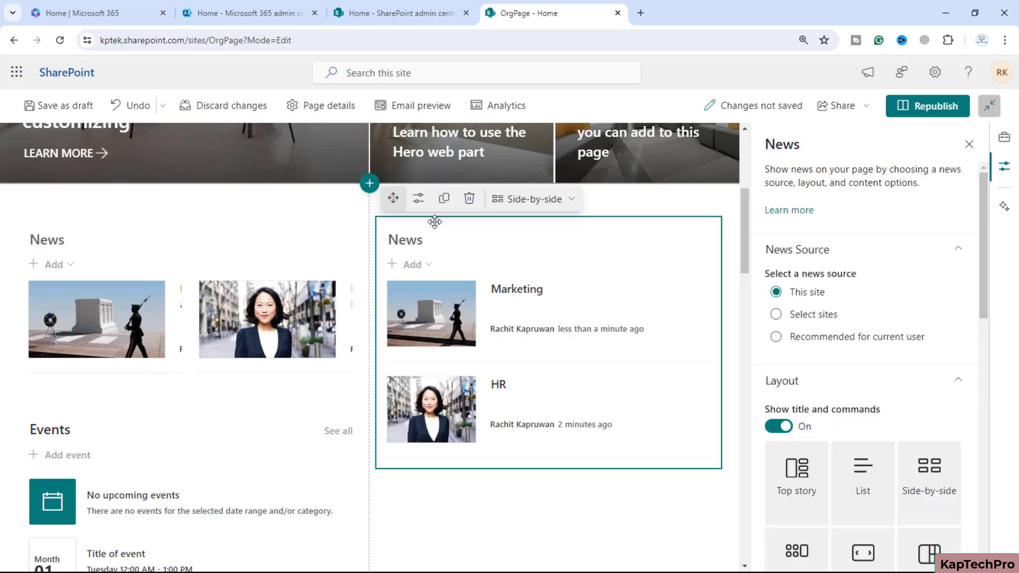
Republish the edited home page and confirm
{"action": "left_click", "coordinate": [926, 113]}
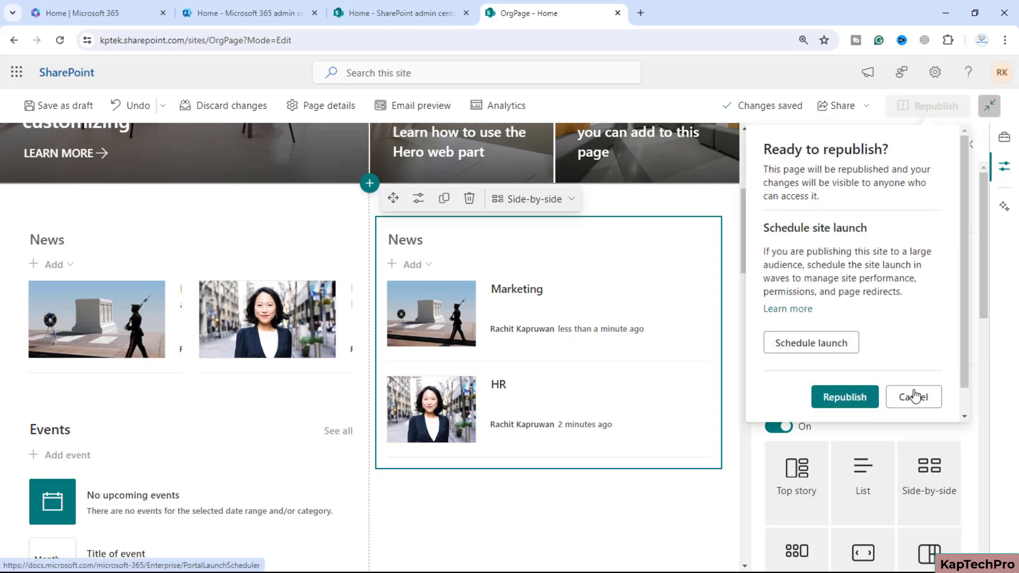
{"action": "left_click", "coordinate": [866, 399]}
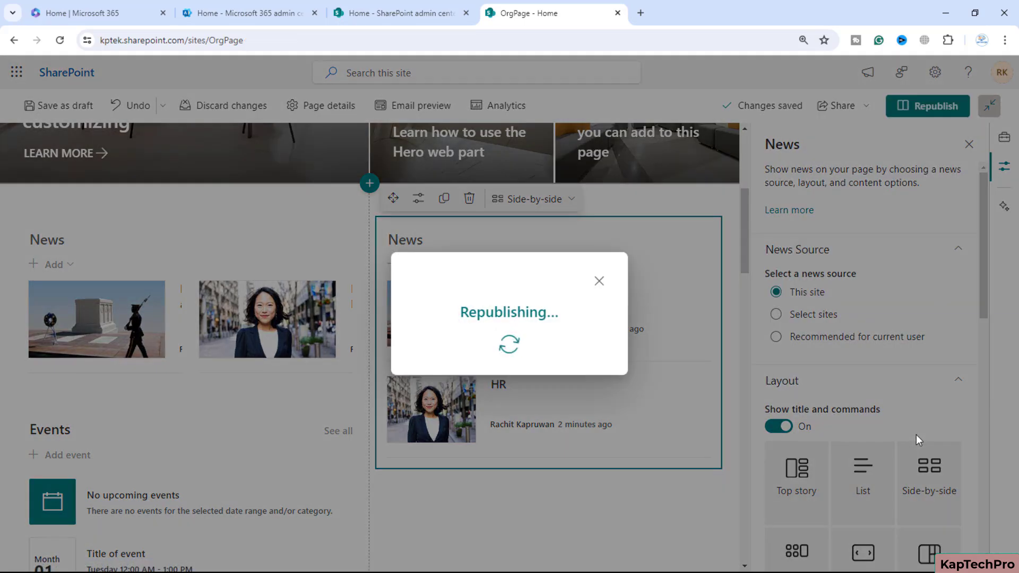
{"action": "scroll", "coordinate": [764, 382], "scroll_direction": "down", "scroll_amount": 2}
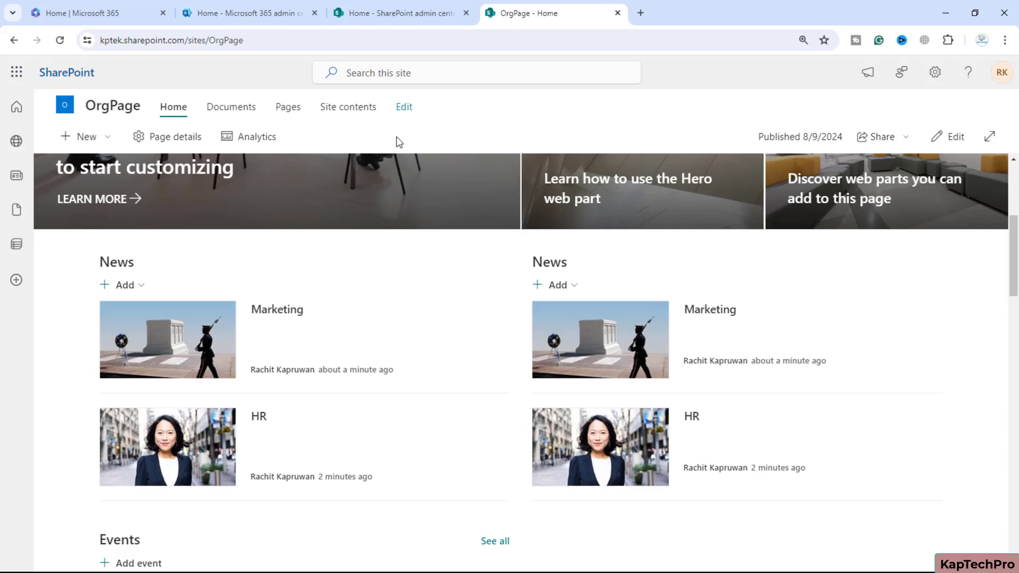
Go to Site contents and open the Site Pages library
{"action": "left_click", "coordinate": [338, 111]}
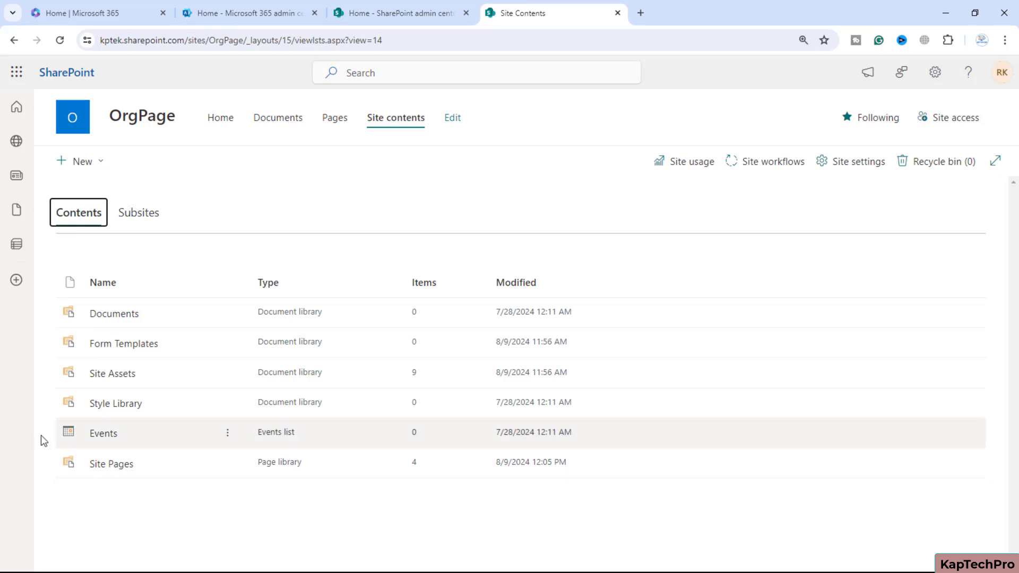
{"action": "left_click", "coordinate": [107, 466]}
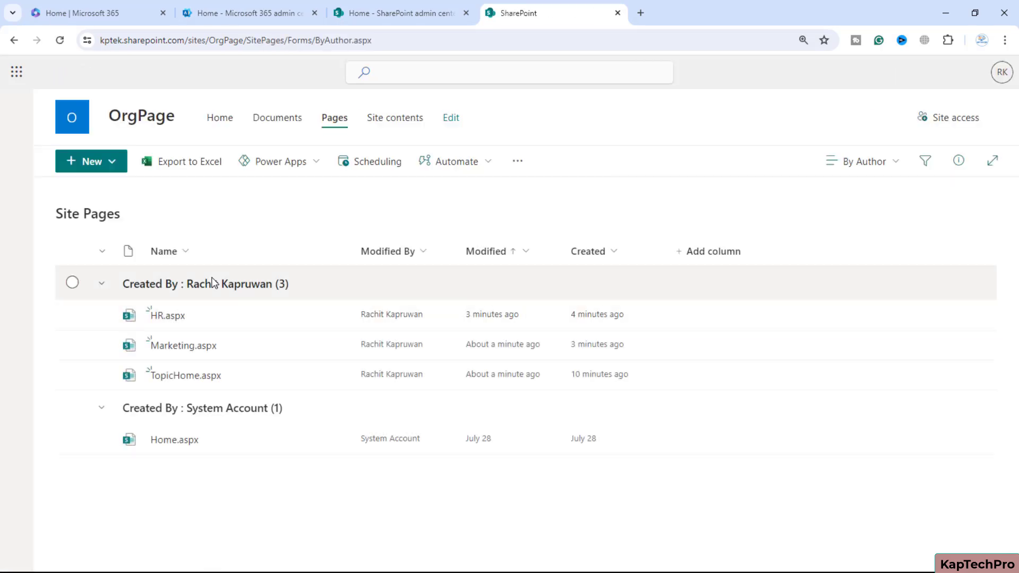
Start a Choice column named 'Category' with choices HR and MA, removing the third choice
{"action": "left_click", "coordinate": [705, 254]}
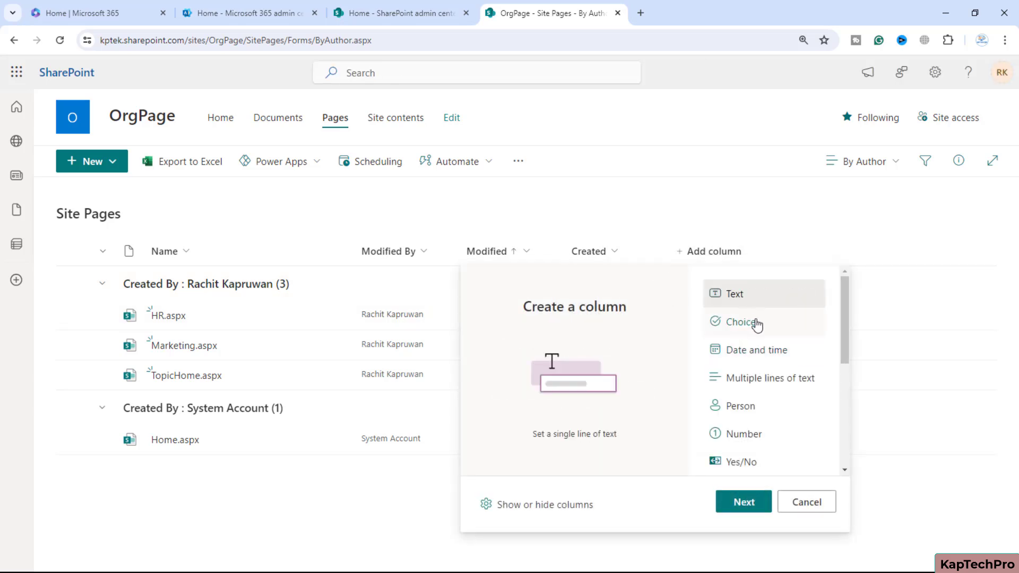
{"action": "left_click", "coordinate": [757, 324]}
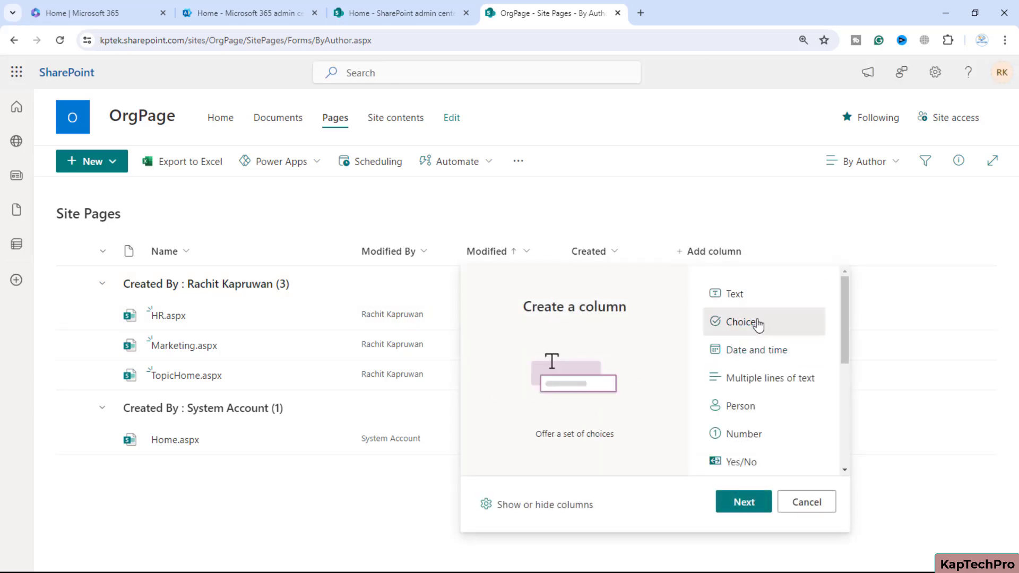
{"action": "left_click", "coordinate": [724, 502]}
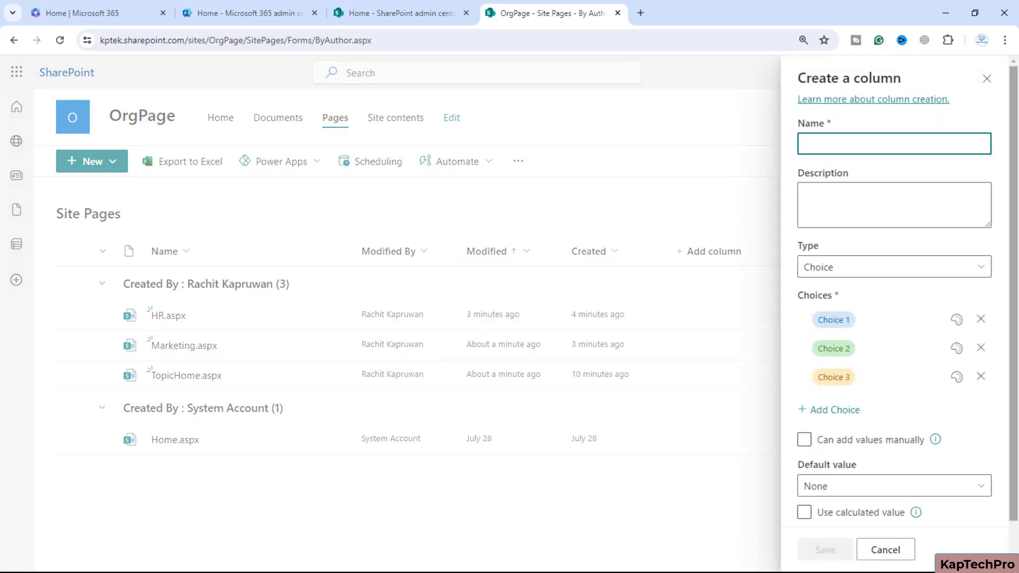
{"action": "type", "text": "Ca"}
{"action": "type", "text": "tegory"}
{"action": "key", "text": "Tab"}
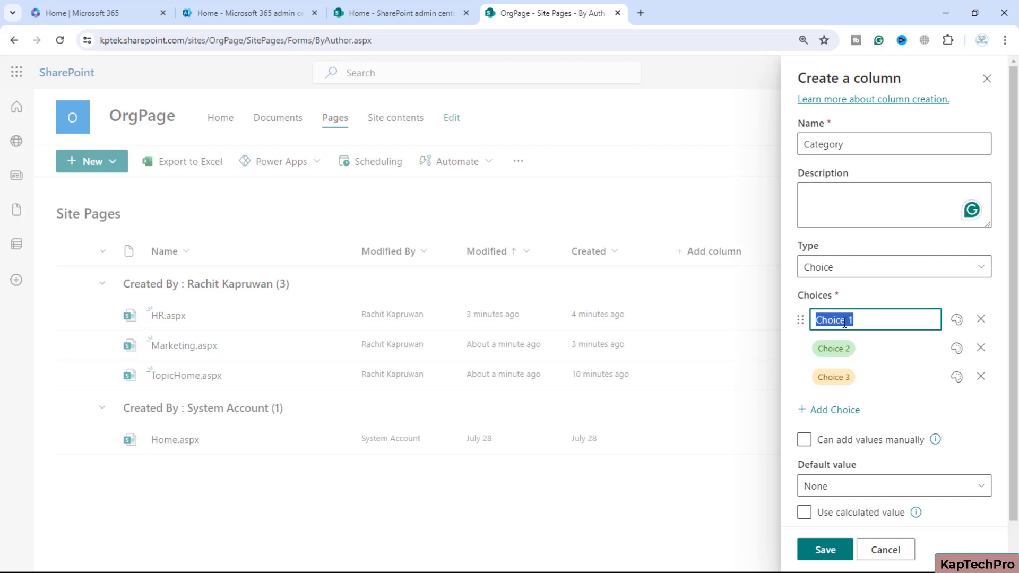
{"action": "type", "text": "HR"}
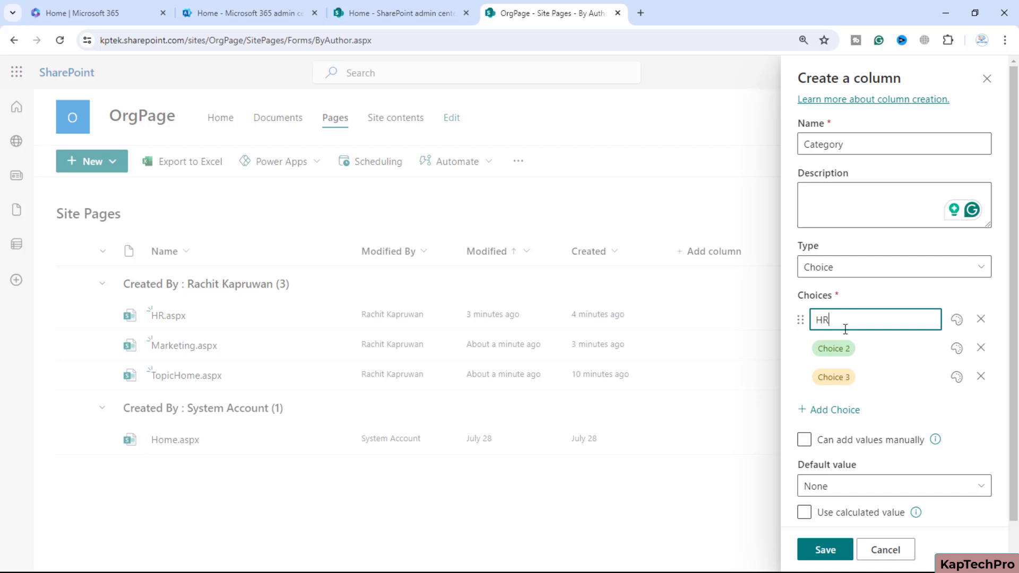
{"action": "left_click", "coordinate": [865, 350]}
{"action": "type", "text": "MA"}
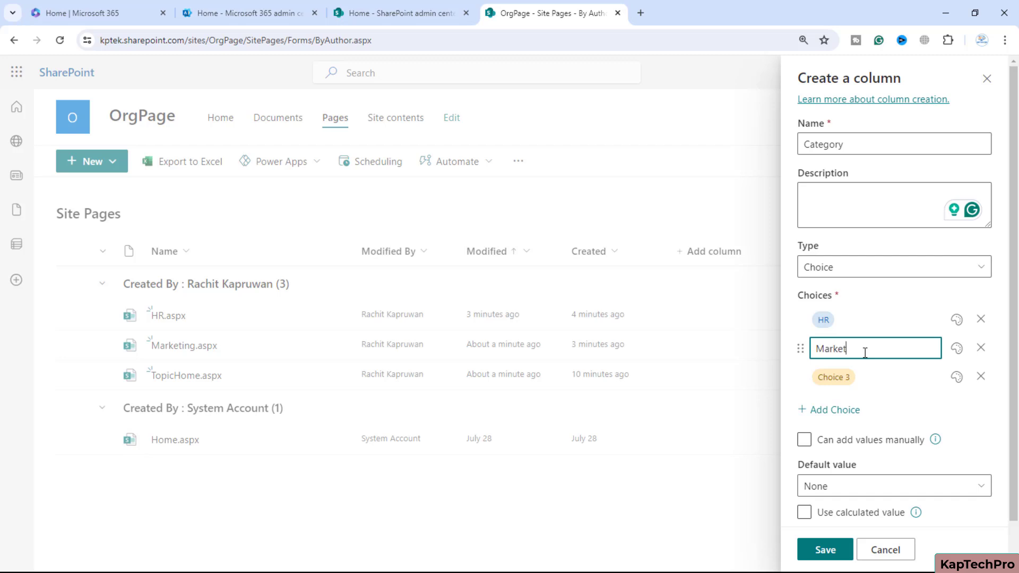
{"action": "left_click", "coordinate": [982, 380]}
Allow manual values, keep the default None, make Category required, and save the column
{"action": "scroll", "coordinate": [860, 482], "scroll_direction": "down", "scroll_amount": 1}
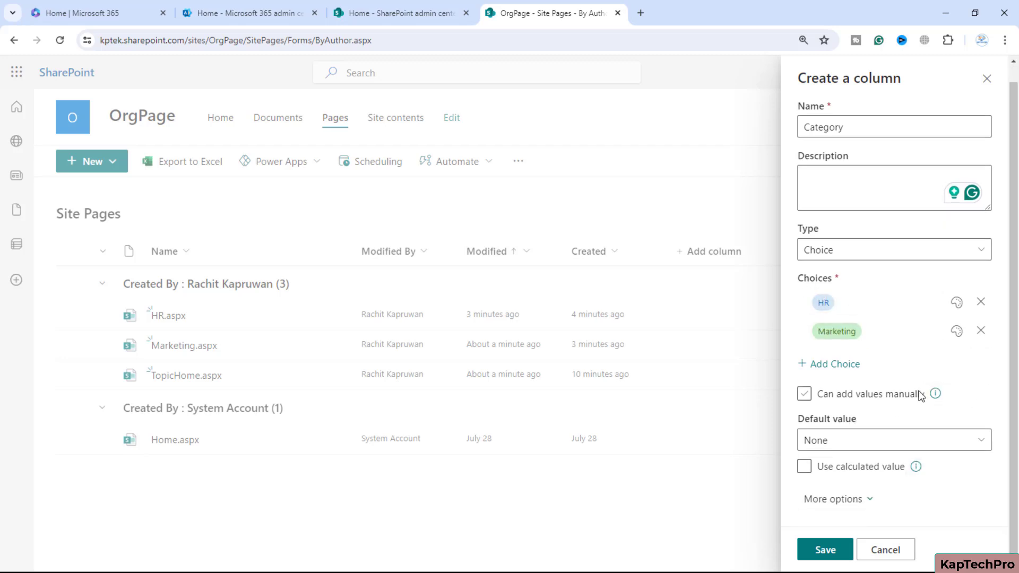
{"action": "left_click", "coordinate": [841, 397]}
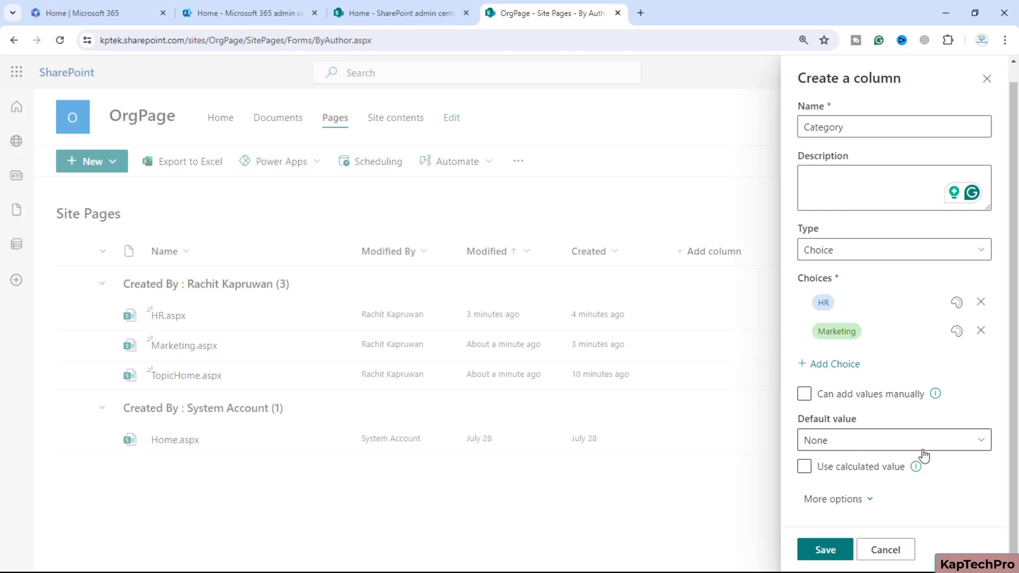
{"action": "left_click", "coordinate": [865, 448]}
{"action": "left_click", "coordinate": [828, 464]}
{"action": "left_click", "coordinate": [860, 500]}
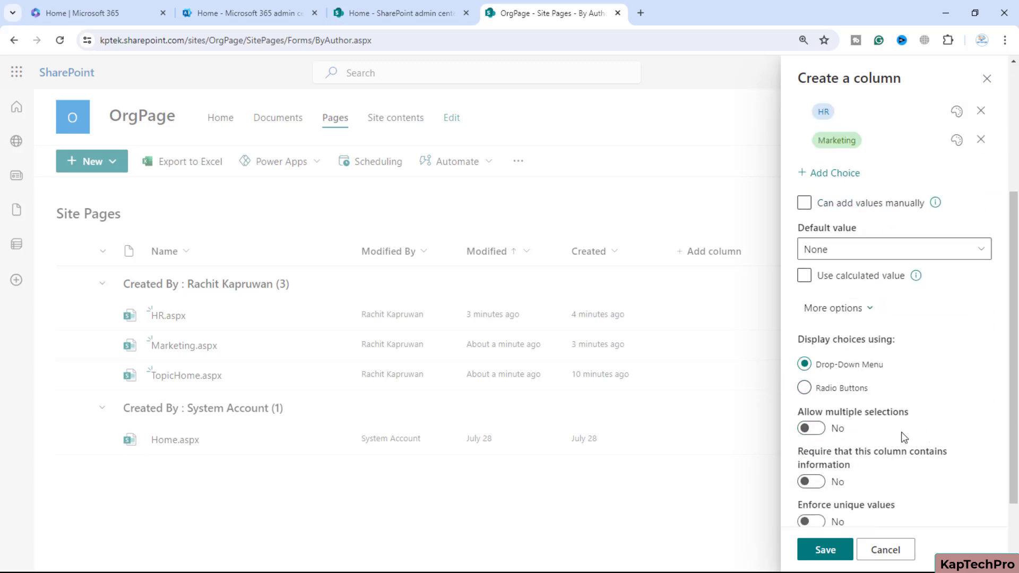
{"action": "left_click", "coordinate": [812, 482]}
{"action": "scroll", "coordinate": [929, 477], "scroll_direction": "down", "scroll_amount": 1}
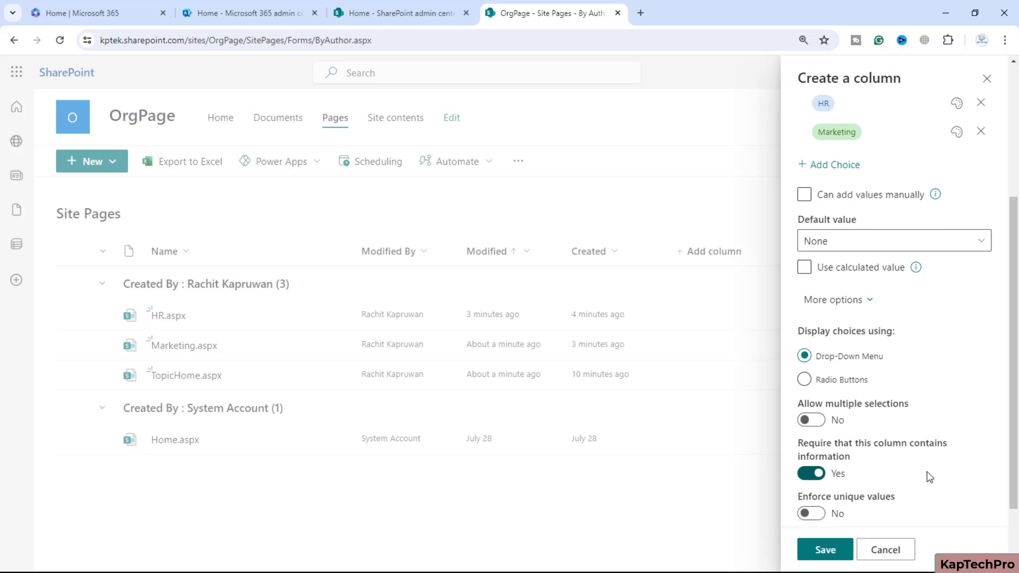
{"action": "scroll", "coordinate": [927, 471], "scroll_direction": "down", "scroll_amount": 2}
{"action": "left_click", "coordinate": [823, 552]}
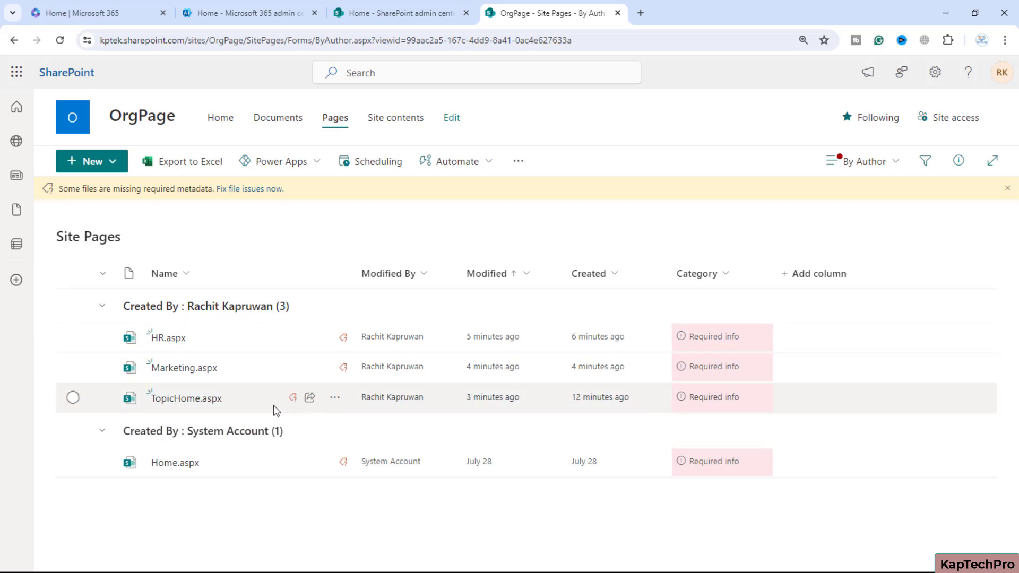
Open the HR page's details pane, then leave only the Marketing page selected
{"action": "left_click", "coordinate": [73, 337]}
{"action": "left_click", "coordinate": [958, 161]}
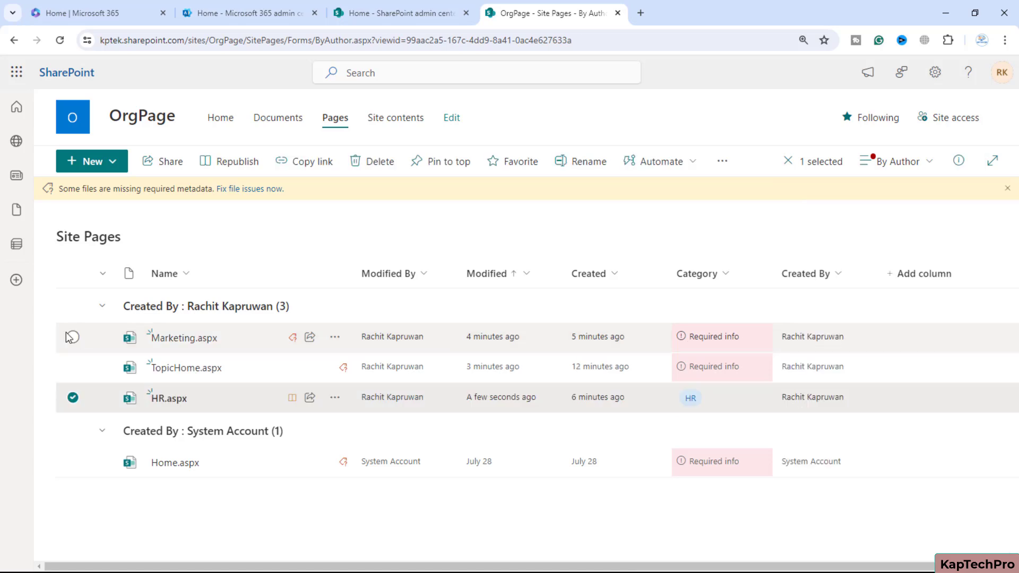
{"action": "left_click", "coordinate": [73, 338]}
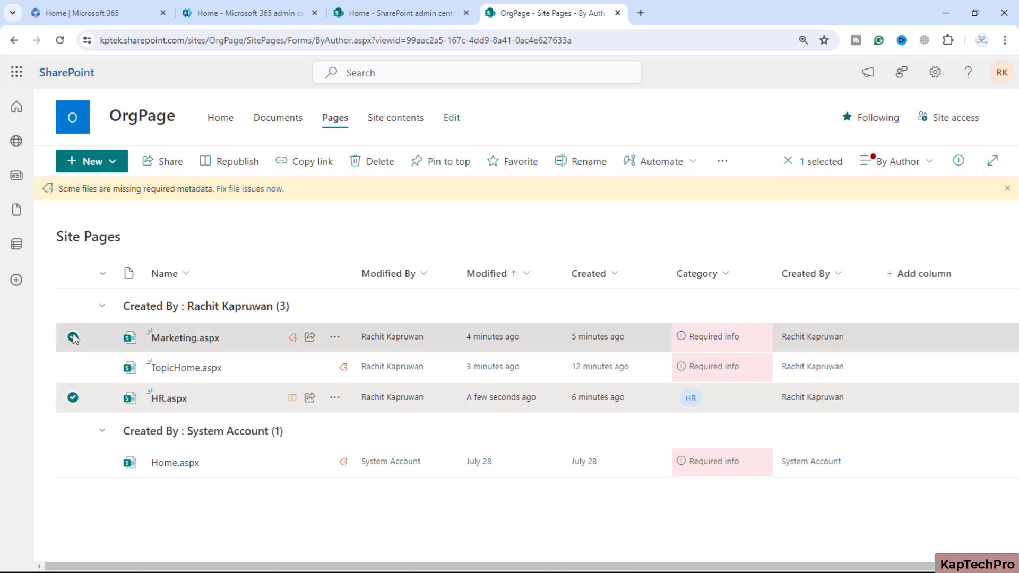
{"action": "left_click", "coordinate": [72, 399]}
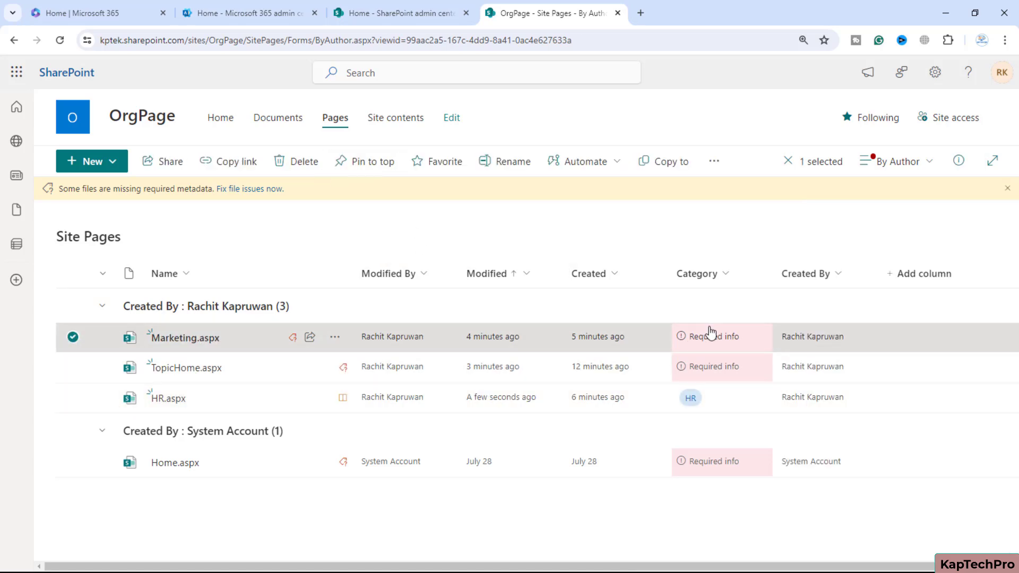
From the home page, create a Blank news post titled 'HR2'
{"action": "left_click", "coordinate": [222, 120]}
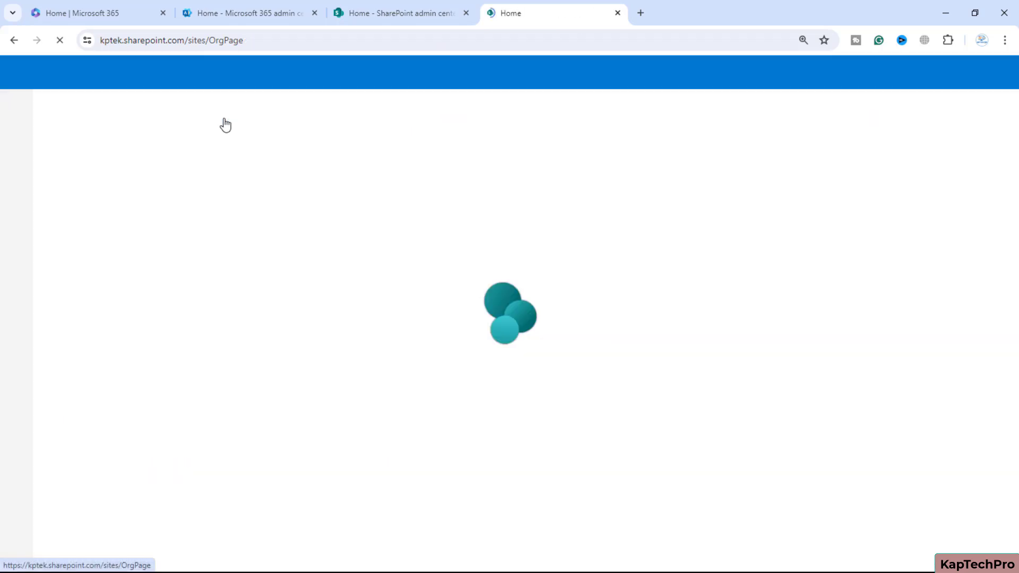
{"action": "scroll", "coordinate": [458, 292], "scroll_direction": "down", "scroll_amount": 6}
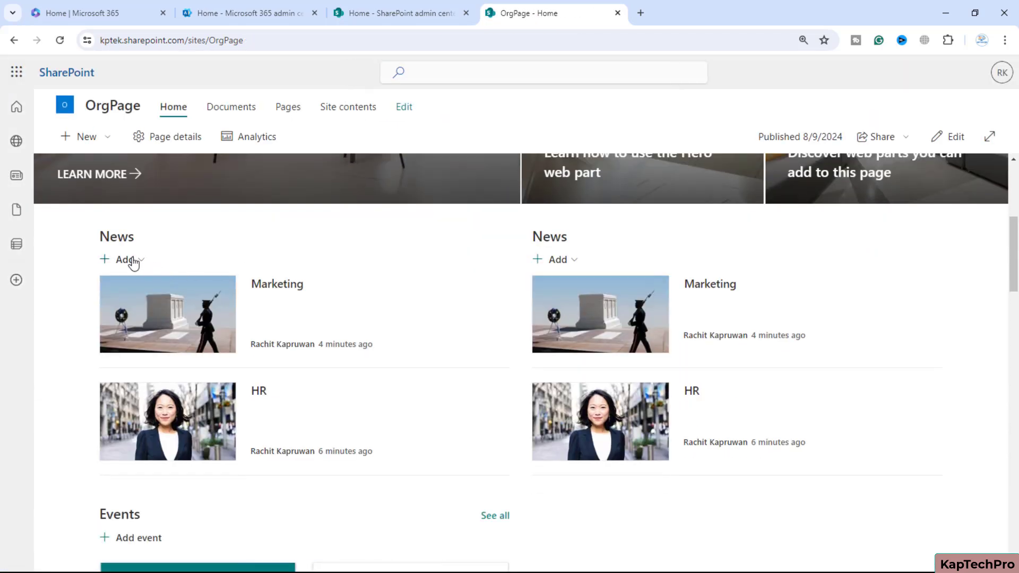
{"action": "left_click", "coordinate": [135, 263]}
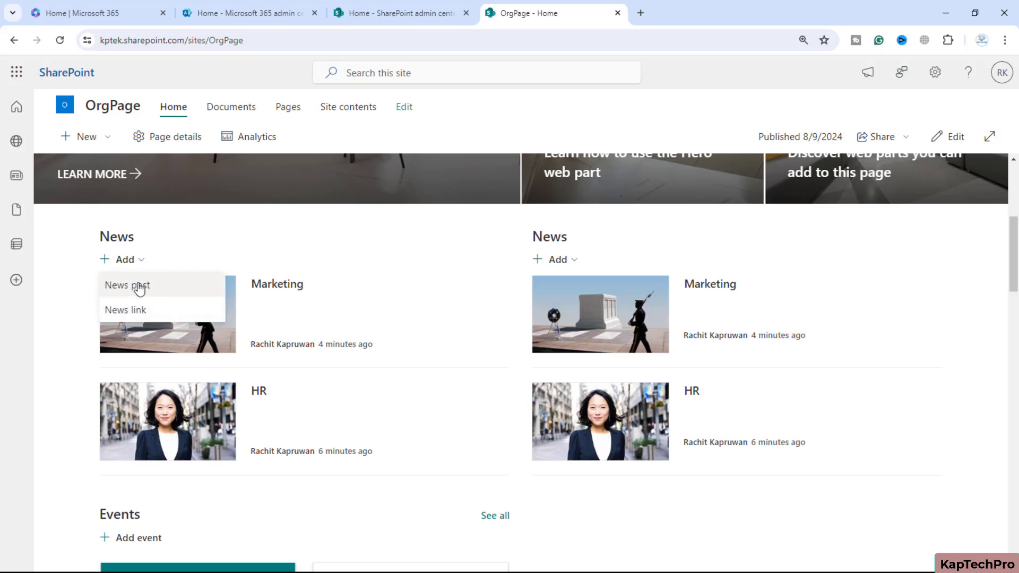
{"action": "left_click", "coordinate": [140, 289]}
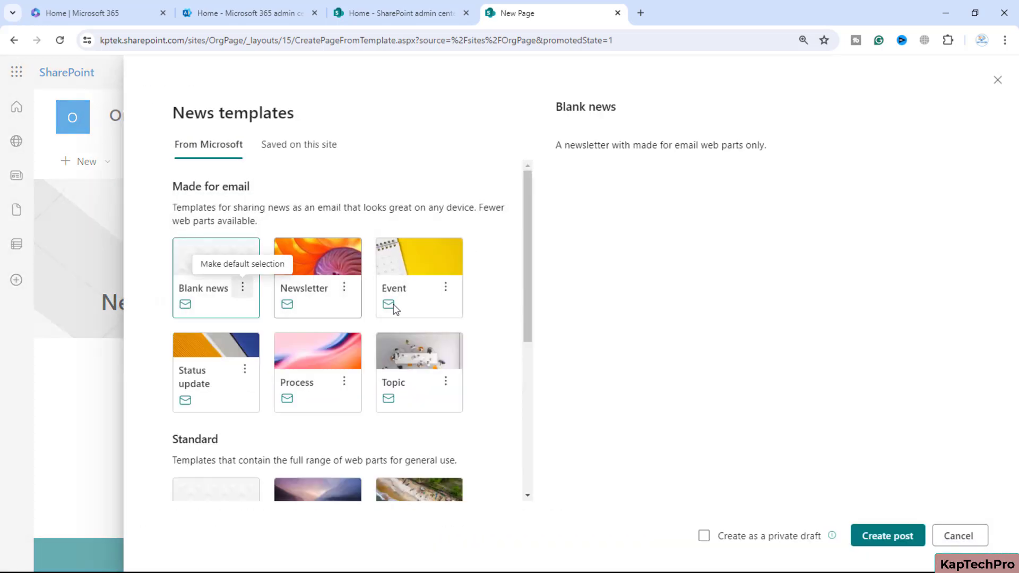
{"action": "left_click", "coordinate": [911, 536]}
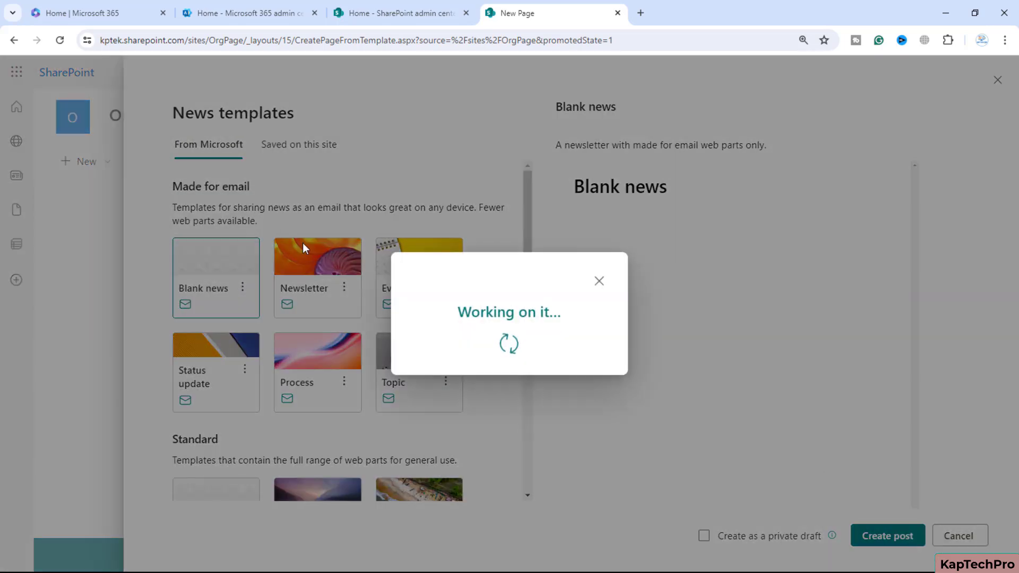
{"action": "type", "text": "HR2"}
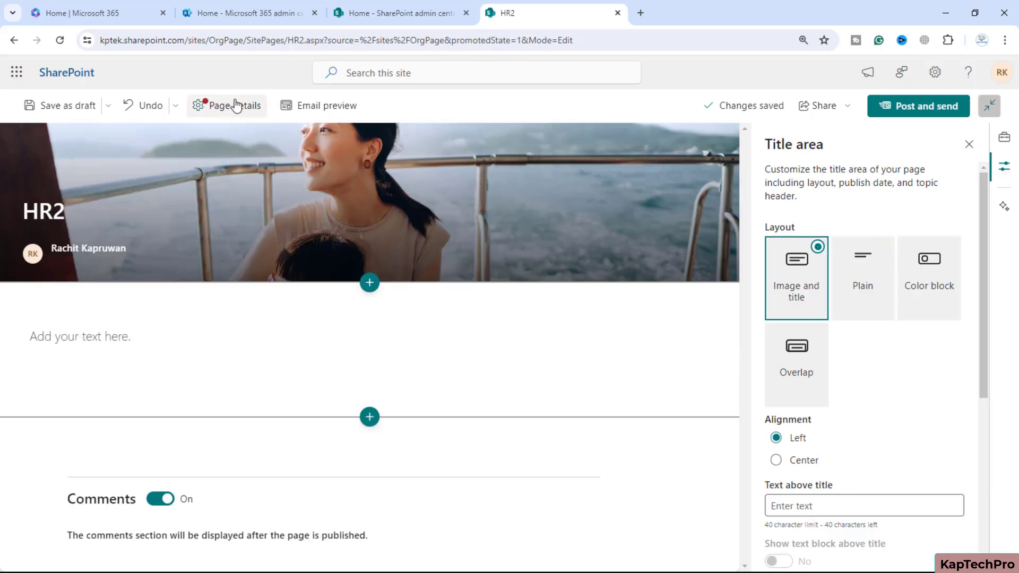
Set the post's Category to HR in page details, post it, and dismiss the email prompt
{"action": "mouse_move", "coordinate": [223, 167]}
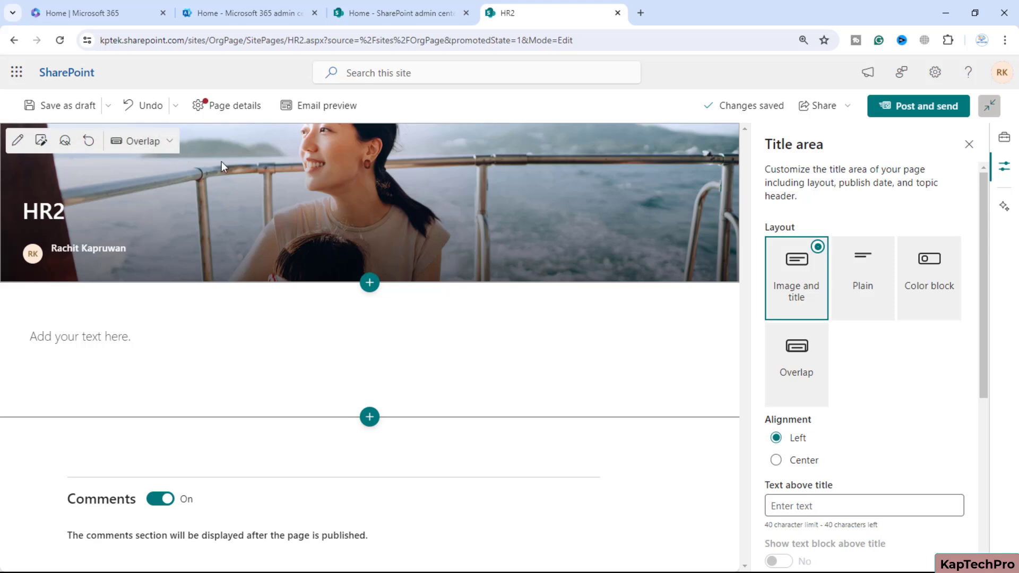
{"action": "left_click", "coordinate": [209, 114]}
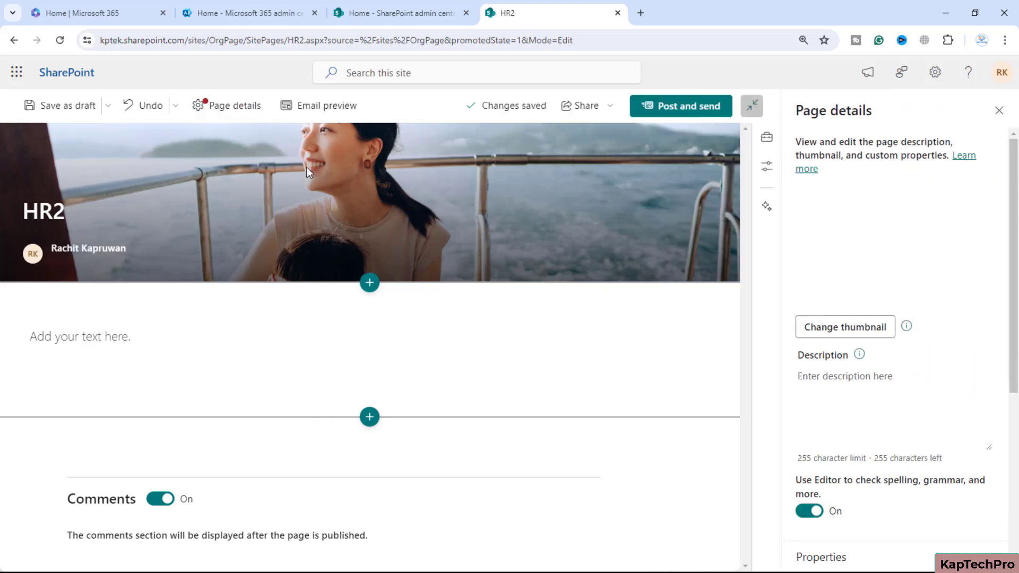
{"action": "scroll", "coordinate": [987, 533], "scroll_direction": "down", "scroll_amount": 5}
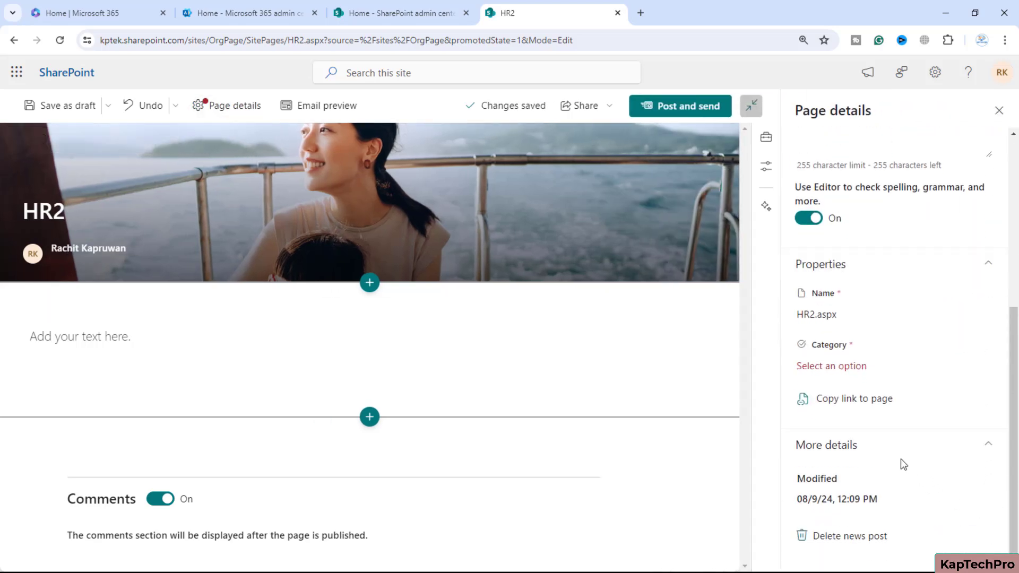
{"action": "left_click", "coordinate": [822, 366]}
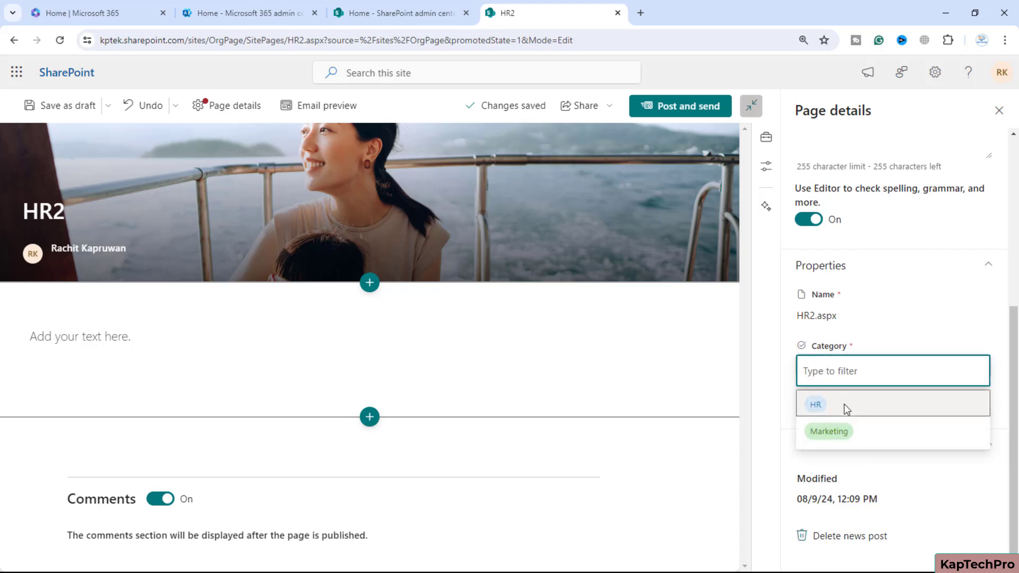
{"action": "left_click", "coordinate": [823, 405]}
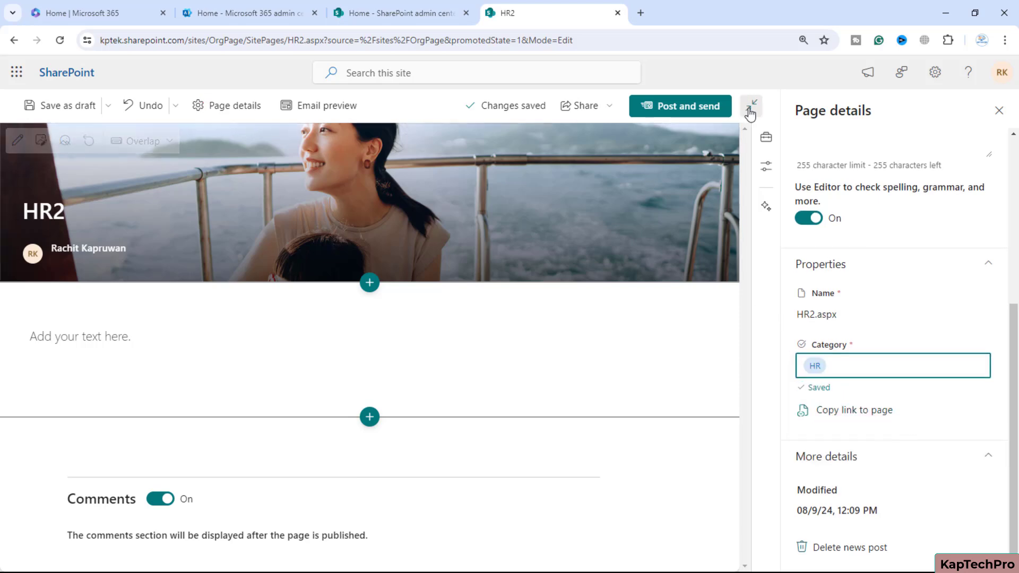
{"action": "left_click", "coordinate": [680, 106]}
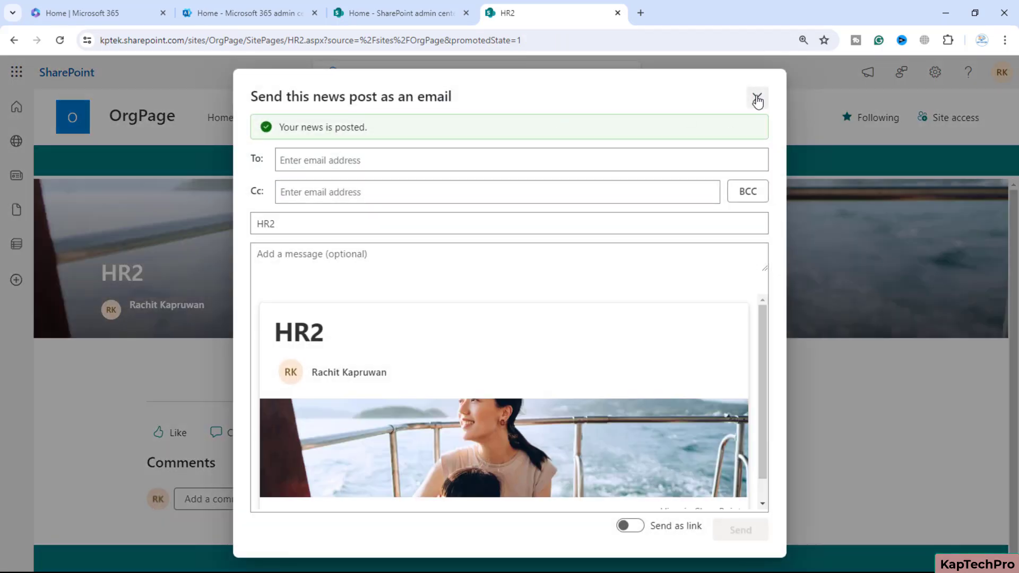
{"action": "left_click", "coordinate": [757, 97]}
Return home, check that HR2 tops both News sections, and enter edit mode
{"action": "left_click", "coordinate": [220, 118]}
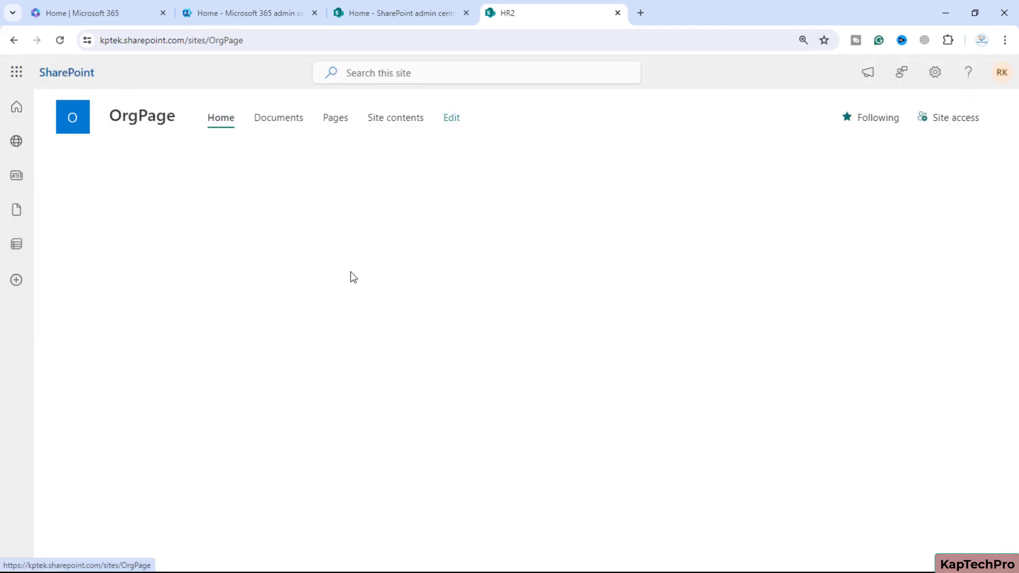
{"action": "scroll", "coordinate": [528, 408], "scroll_direction": "down", "scroll_amount": 5}
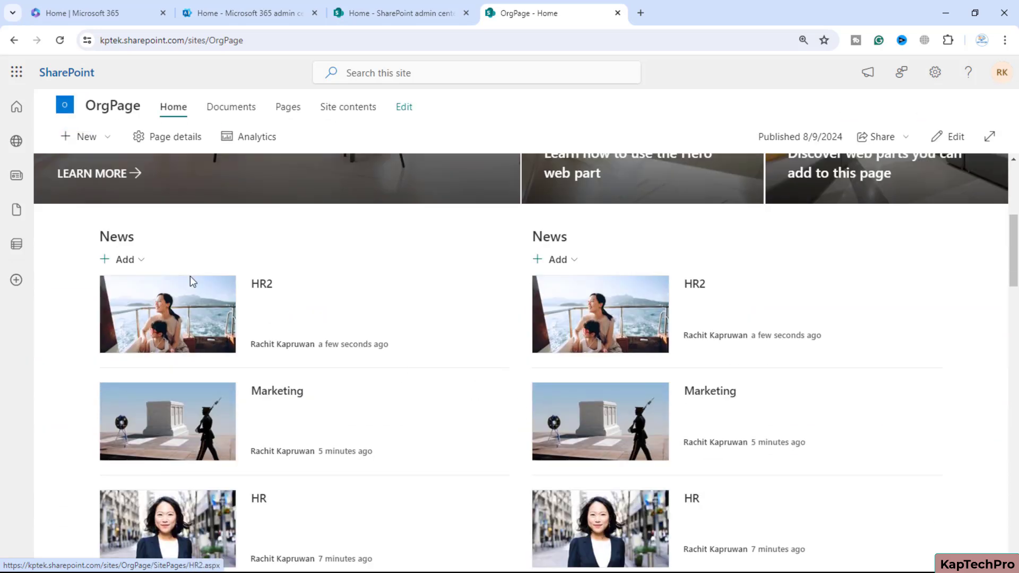
{"action": "scroll", "coordinate": [350, 311], "scroll_direction": "down", "scroll_amount": 2}
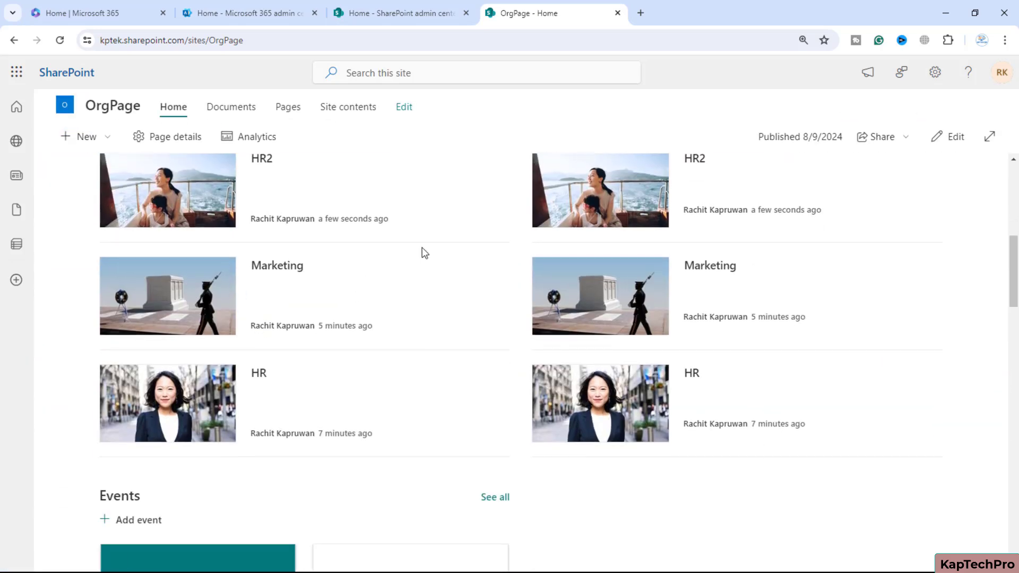
{"action": "scroll", "coordinate": [451, 301], "scroll_direction": "up", "scroll_amount": 3}
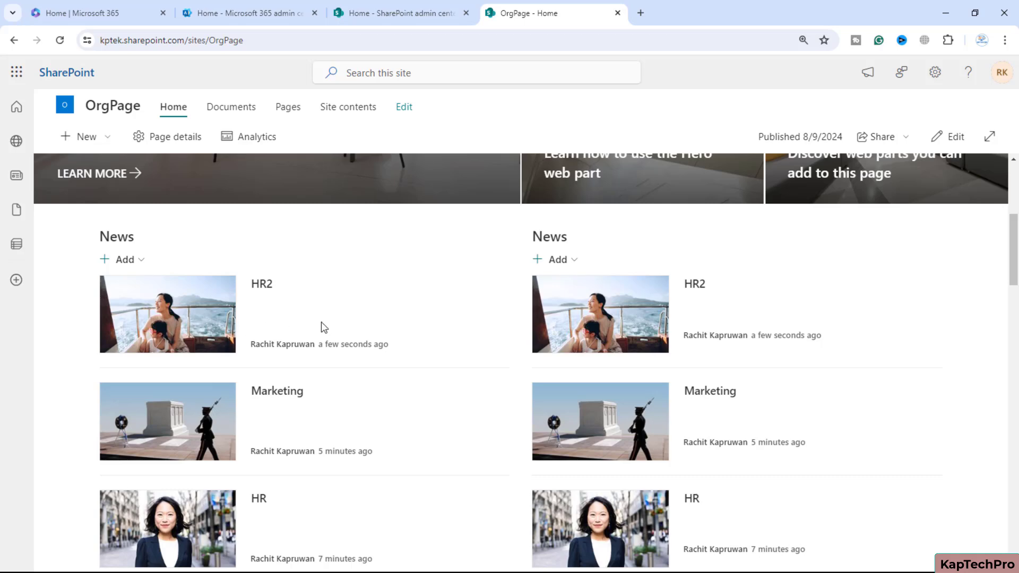
{"action": "left_click", "coordinate": [954, 148]}
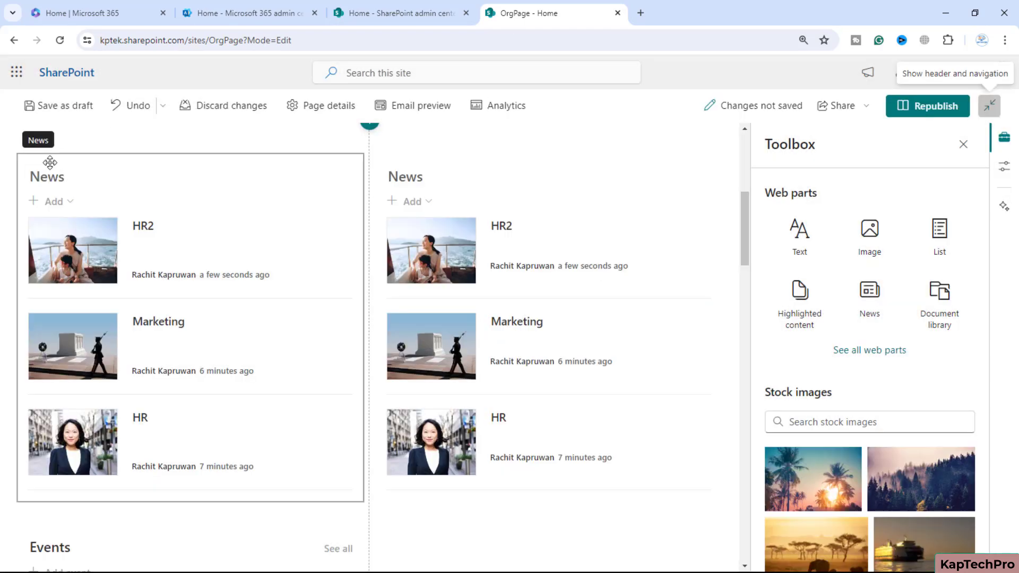
Set the left News web part to show 10 posts, then scroll down to its Filter settings
{"action": "left_click", "coordinate": [50, 163]}
{"action": "left_click", "coordinate": [64, 147]}
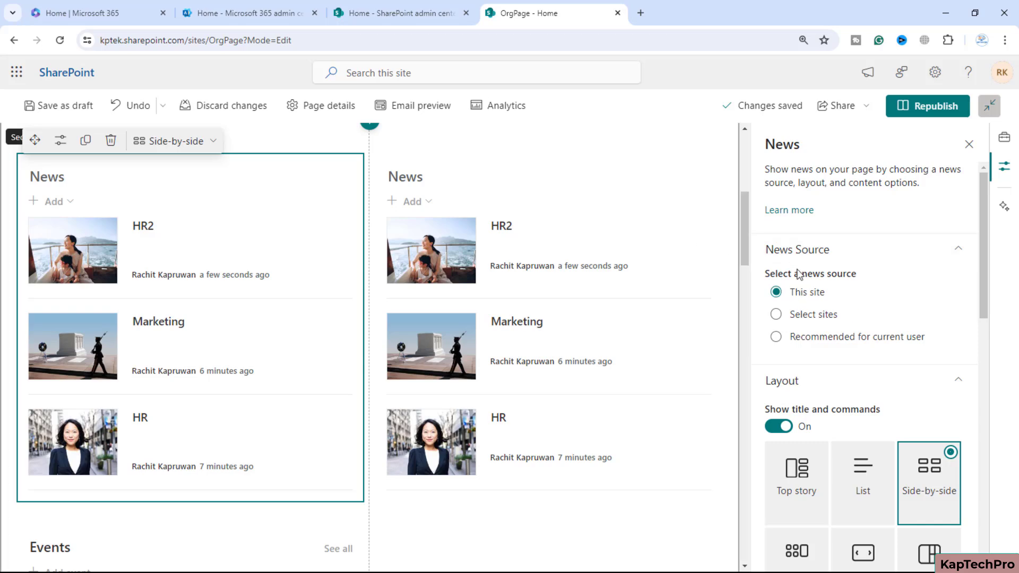
{"action": "scroll", "coordinate": [876, 355], "scroll_direction": "down", "scroll_amount": 1}
{"action": "scroll", "coordinate": [876, 355], "scroll_direction": "down", "scroll_amount": 4}
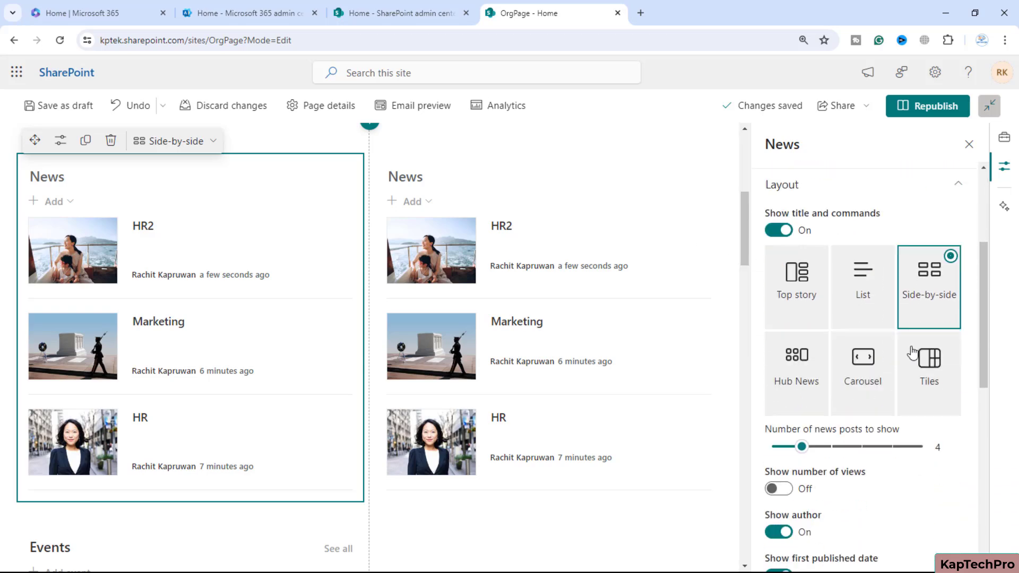
{"action": "scroll", "coordinate": [885, 323], "scroll_direction": "up", "scroll_amount": 1}
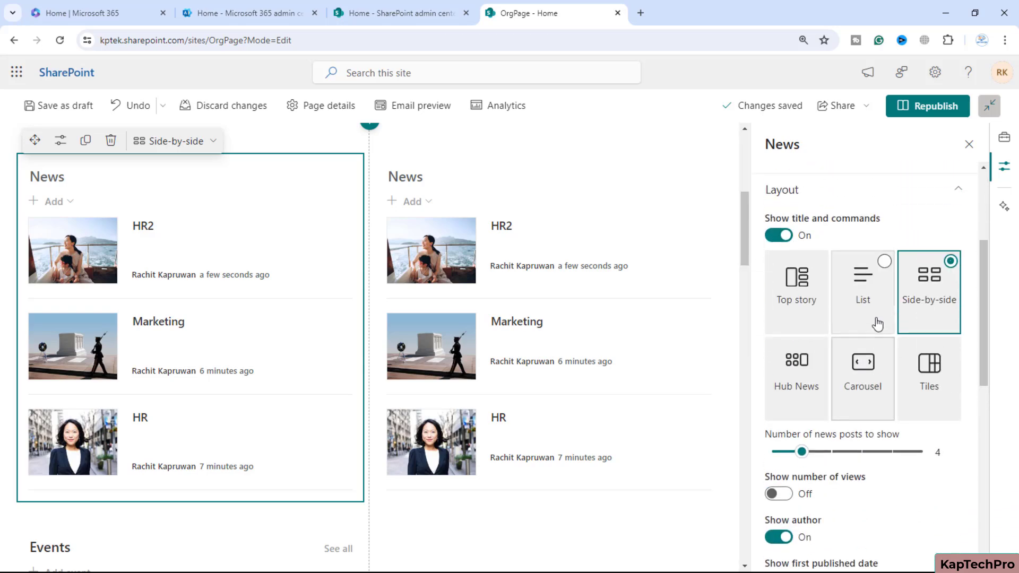
{"action": "scroll", "coordinate": [887, 334], "scroll_direction": "down", "scroll_amount": 3}
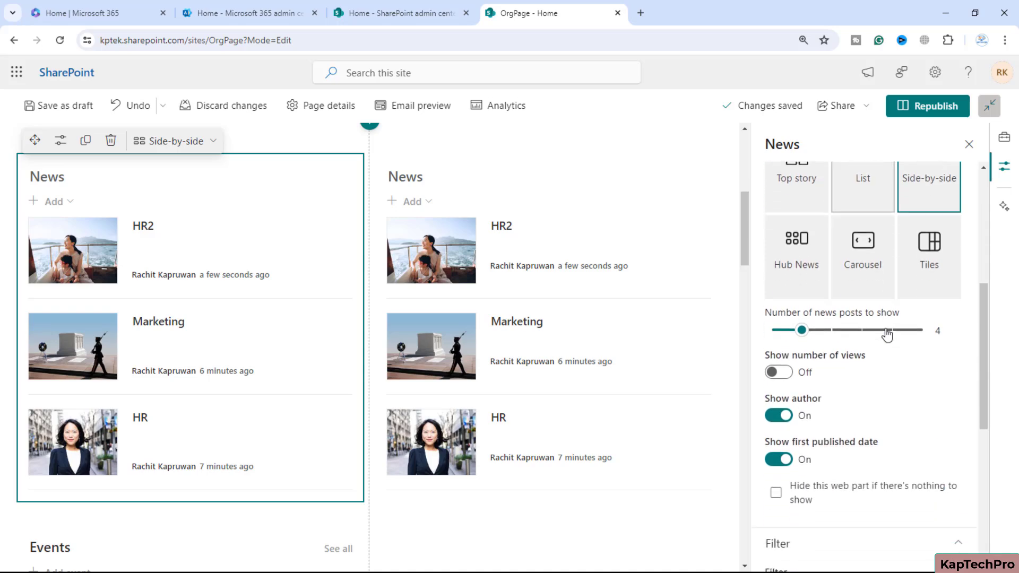
{"action": "left_click_drag", "start_coordinate": [802, 263], "coordinate": [885, 277]}
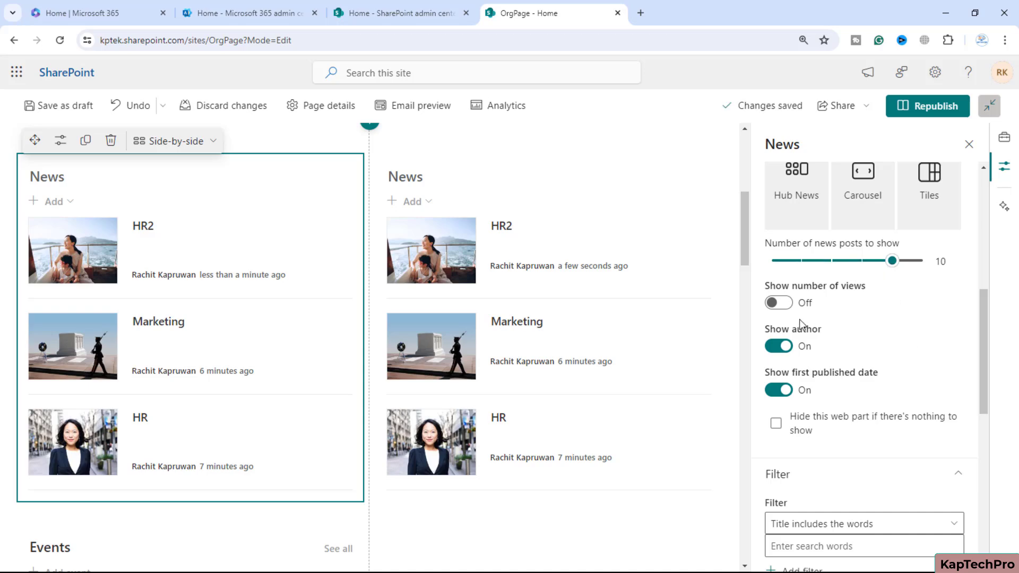
{"action": "scroll", "coordinate": [907, 369], "scroll_direction": "down", "scroll_amount": 1}
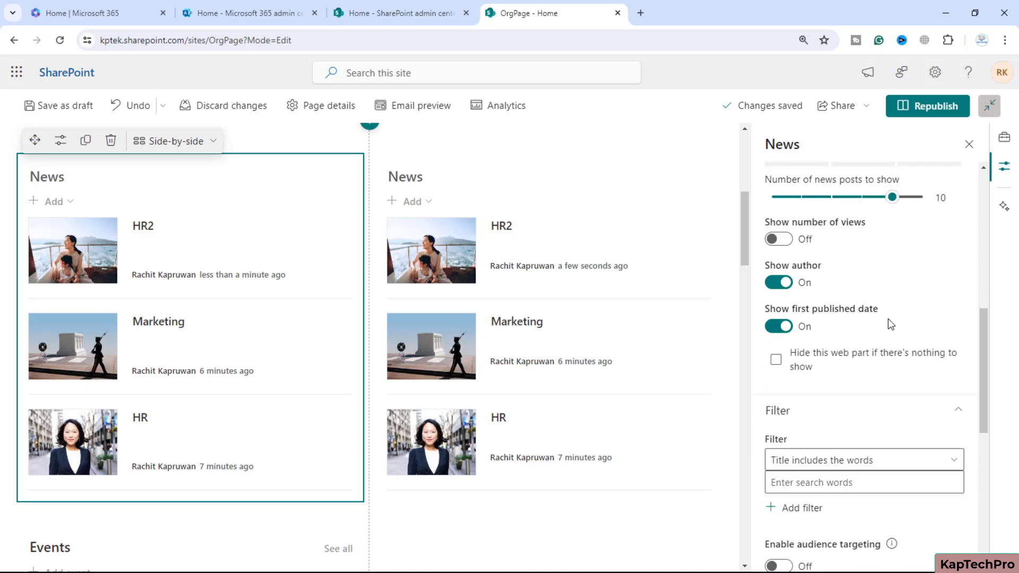
{"action": "scroll", "coordinate": [861, 330], "scroll_direction": "down", "scroll_amount": 3}
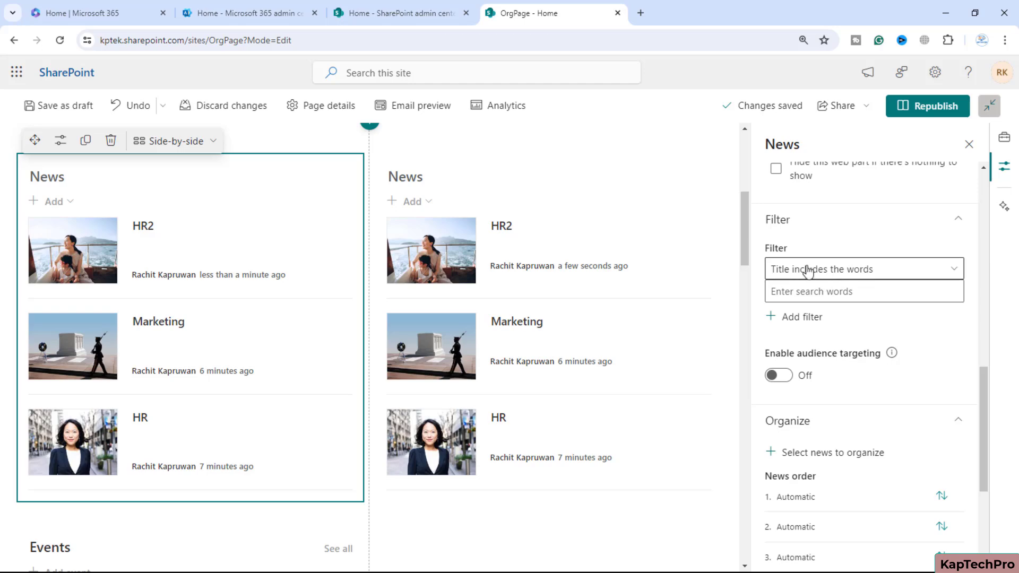
Set the left News web part's filter to page property Category equals HR
{"action": "left_click", "coordinate": [807, 270]}
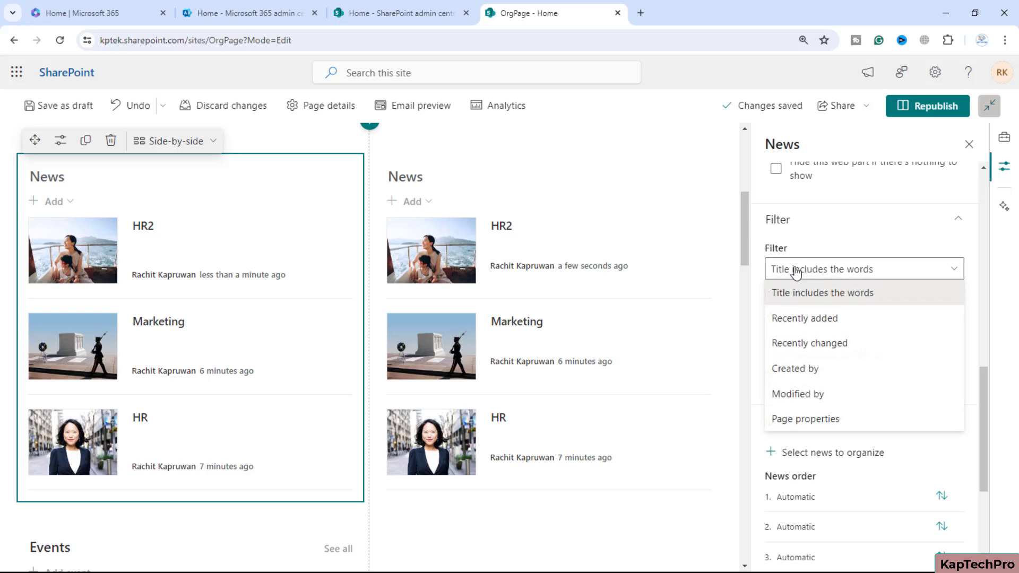
{"action": "left_click", "coordinate": [820, 426]}
{"action": "left_click", "coordinate": [796, 314]}
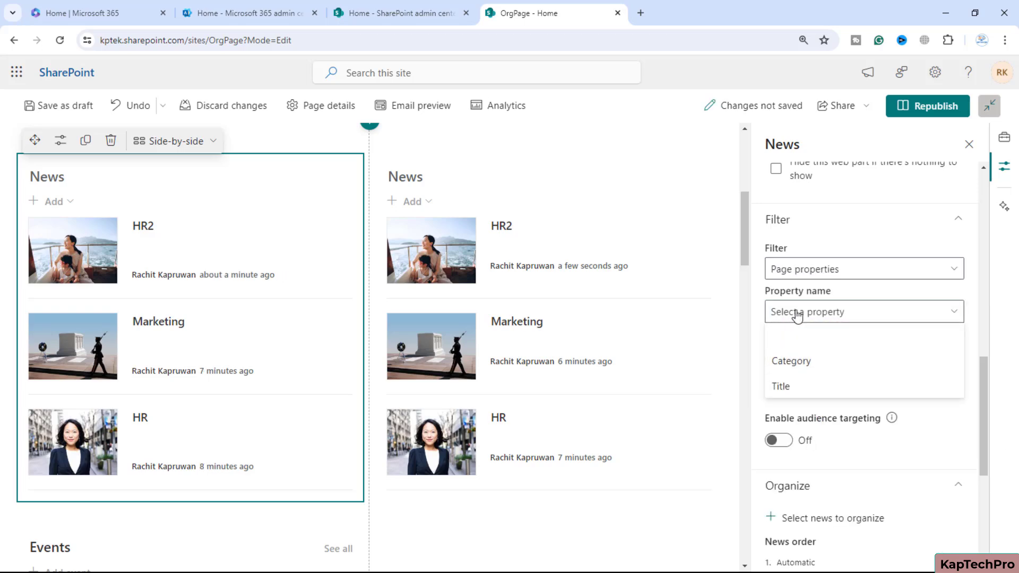
{"action": "left_click", "coordinate": [807, 363]}
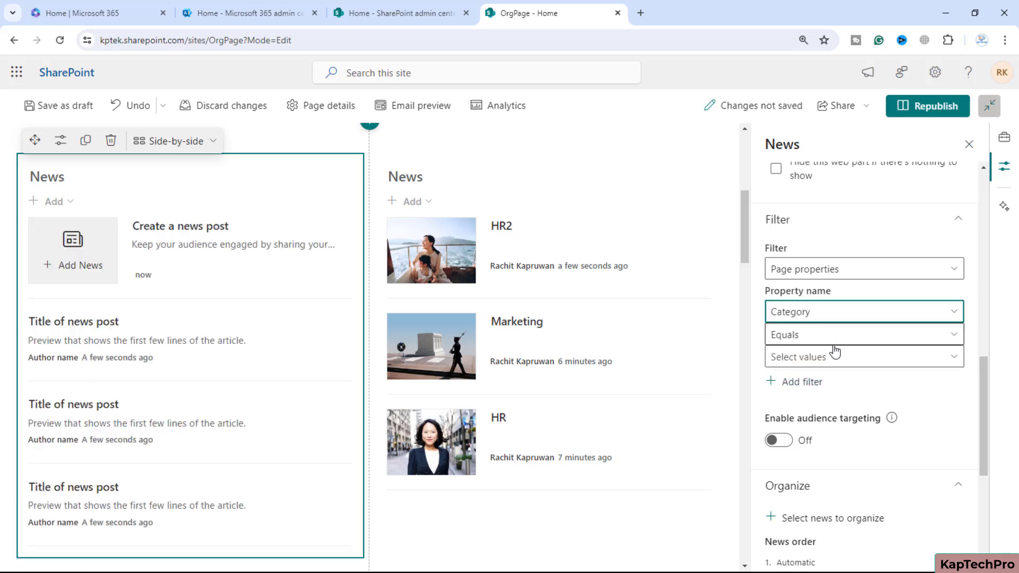
{"action": "left_click", "coordinate": [855, 358]}
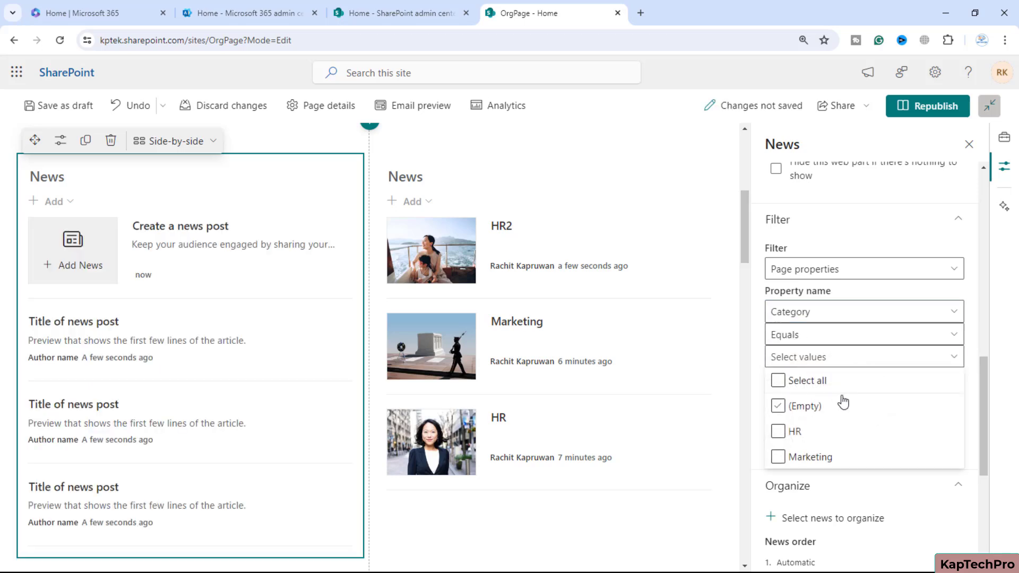
{"action": "left_click", "coordinate": [784, 431]}
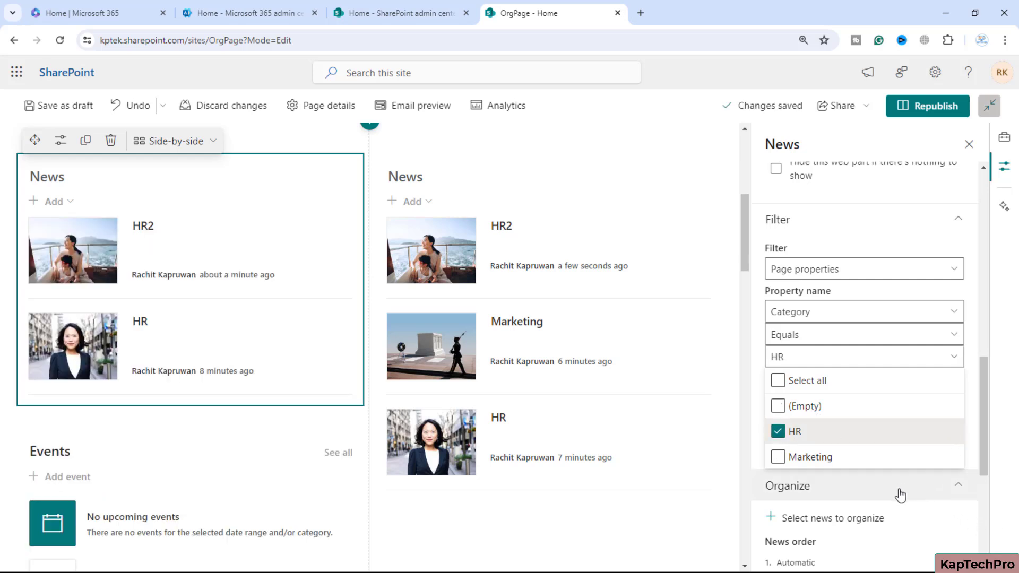
{"action": "left_click", "coordinate": [978, 417]}
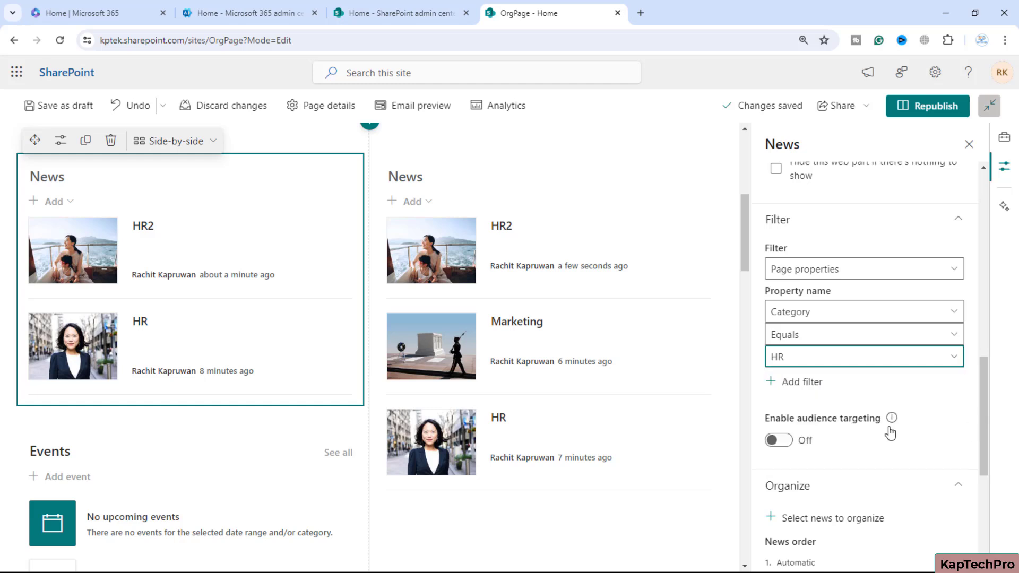
{"action": "scroll", "coordinate": [887, 433], "scroll_direction": "down", "scroll_amount": 3}
{"action": "scroll", "coordinate": [888, 429], "scroll_direction": "down", "scroll_amount": 3}
{"action": "scroll", "coordinate": [887, 427], "scroll_direction": "up", "scroll_amount": 10}
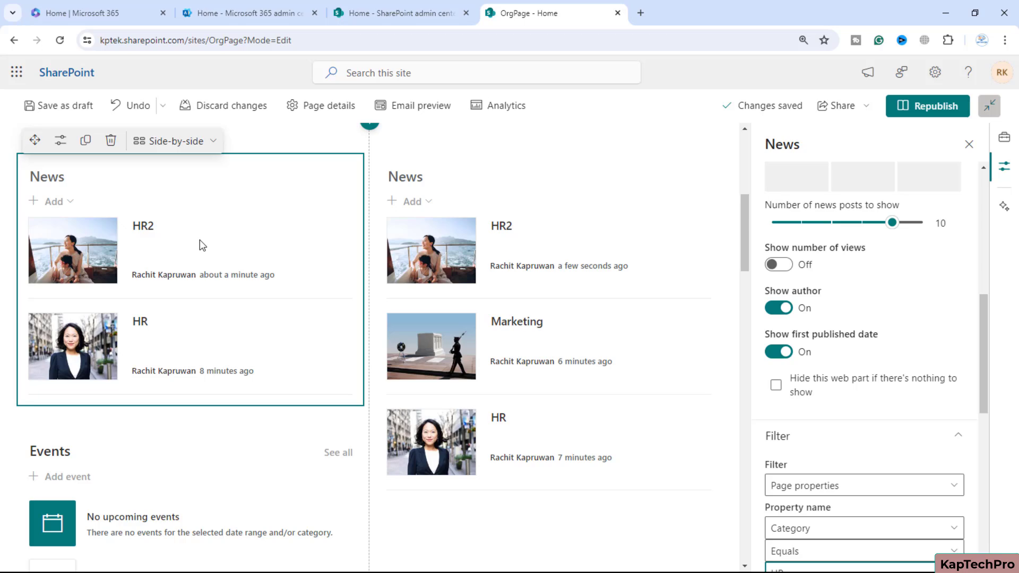
Filter the right News web part on Category equals Marketing and attempt to republish
{"action": "left_click", "coordinate": [405, 155]}
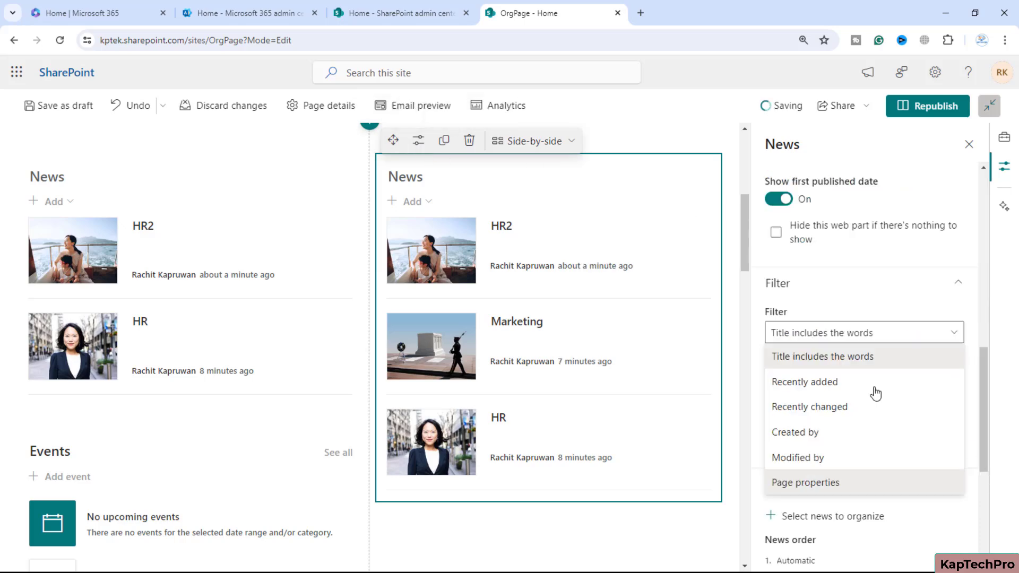
{"action": "left_click", "coordinate": [833, 480]}
{"action": "left_click", "coordinate": [841, 381]}
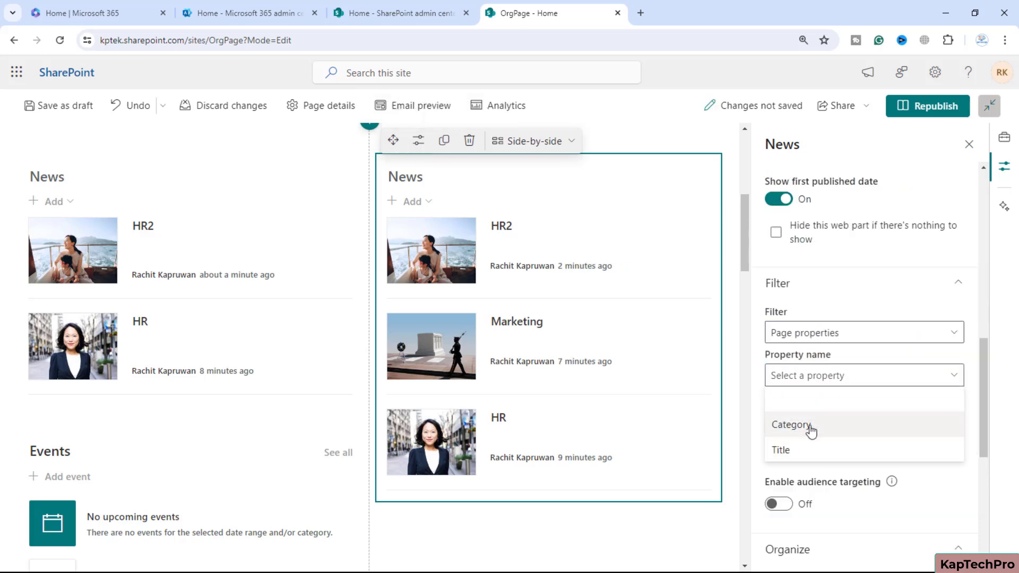
{"action": "left_click", "coordinate": [835, 430]}
{"action": "left_click", "coordinate": [856, 422]}
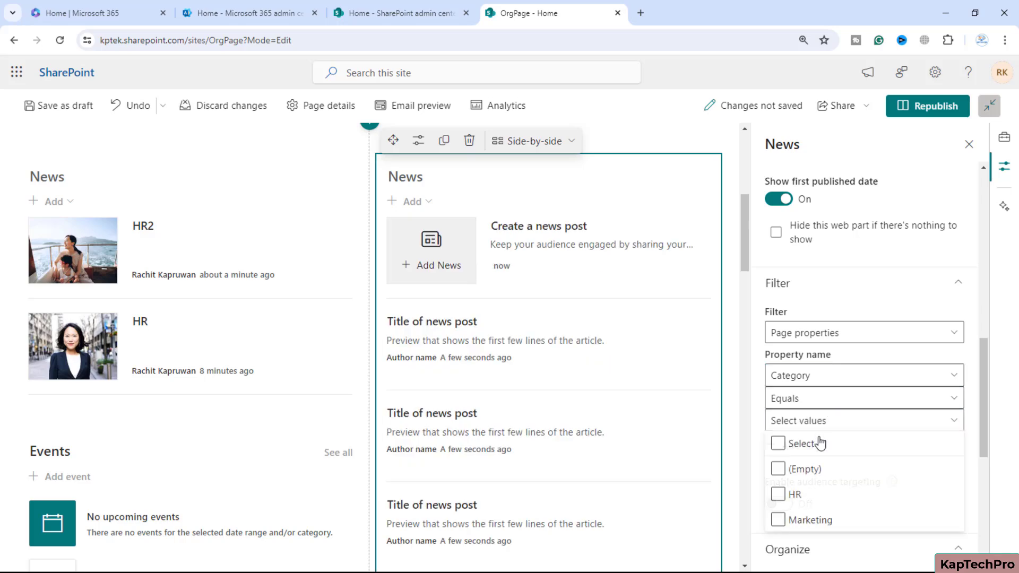
{"action": "left_click", "coordinate": [914, 519]}
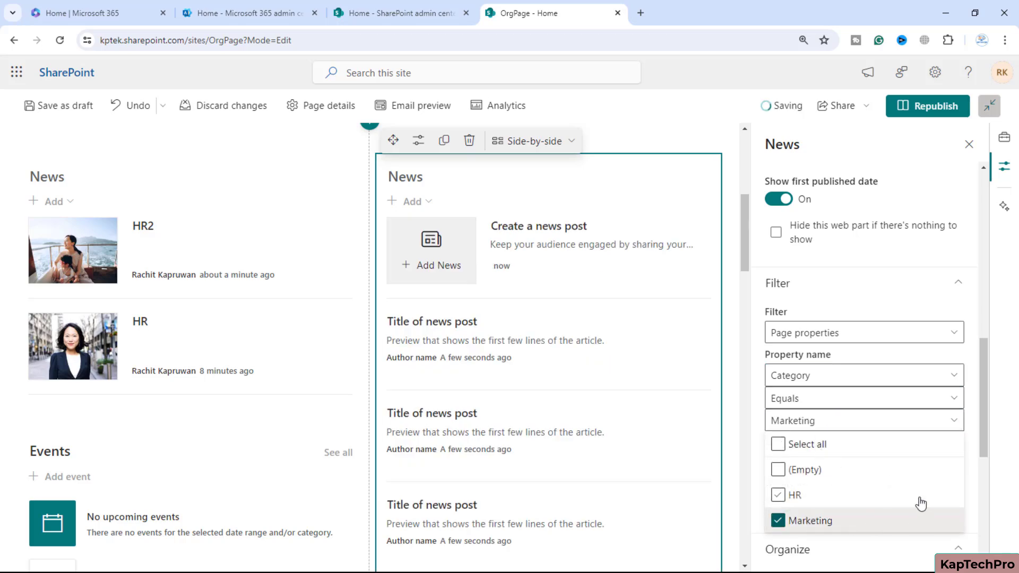
{"action": "left_click", "coordinate": [973, 445]}
{"action": "scroll", "coordinate": [964, 445], "scroll_direction": "down", "scroll_amount": 6}
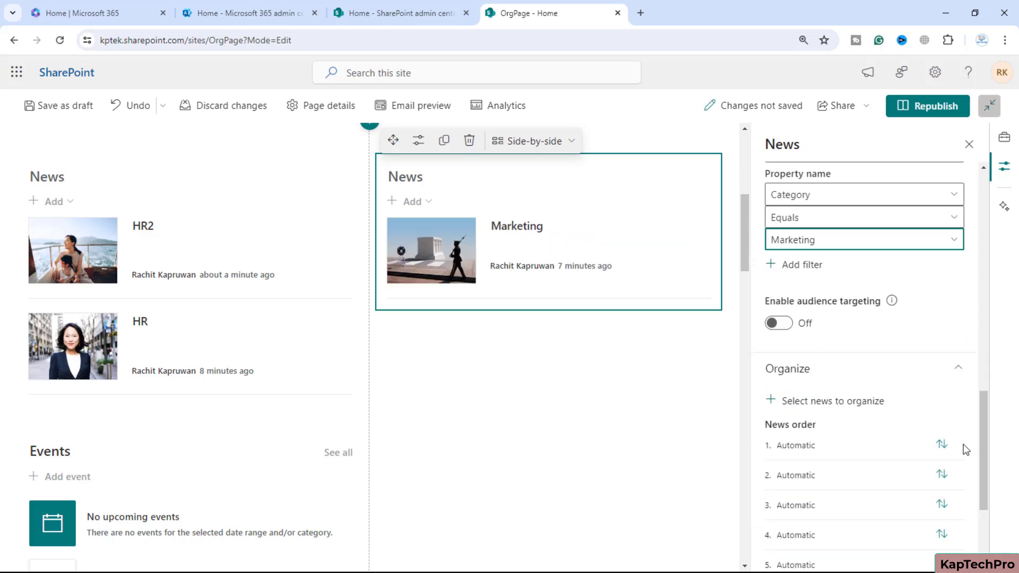
{"action": "left_click", "coordinate": [949, 105]}
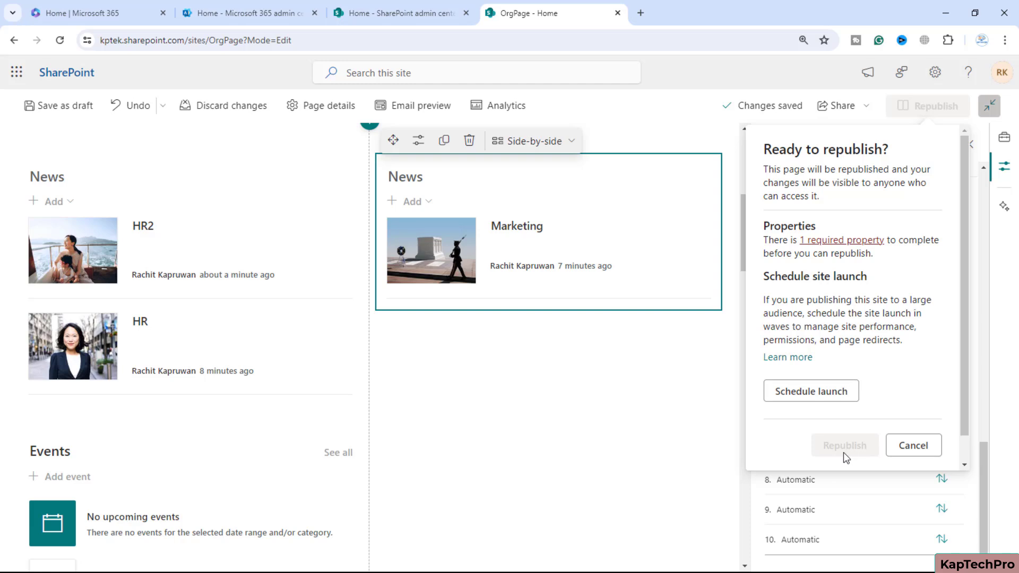
Fill the missing Category page detail with Marketing, then republish and confirm
{"action": "left_click", "coordinate": [841, 242]}
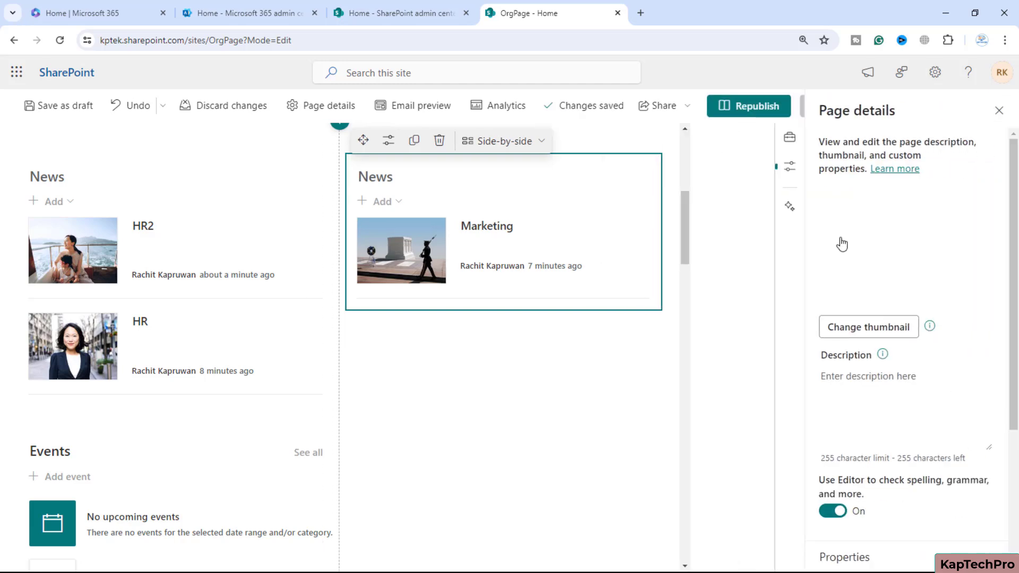
{"action": "left_click", "coordinate": [886, 412]}
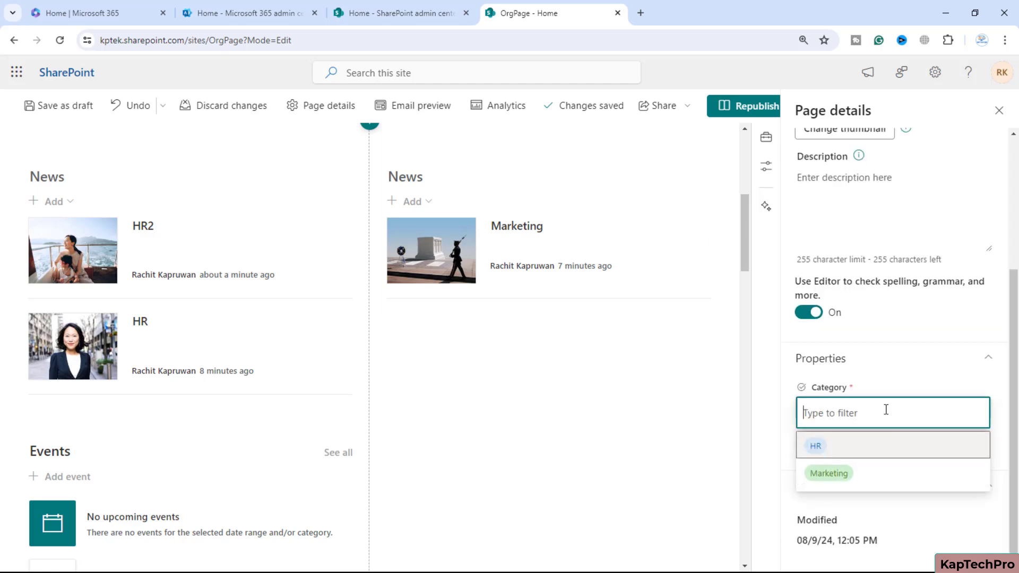
{"action": "left_click", "coordinate": [850, 476]}
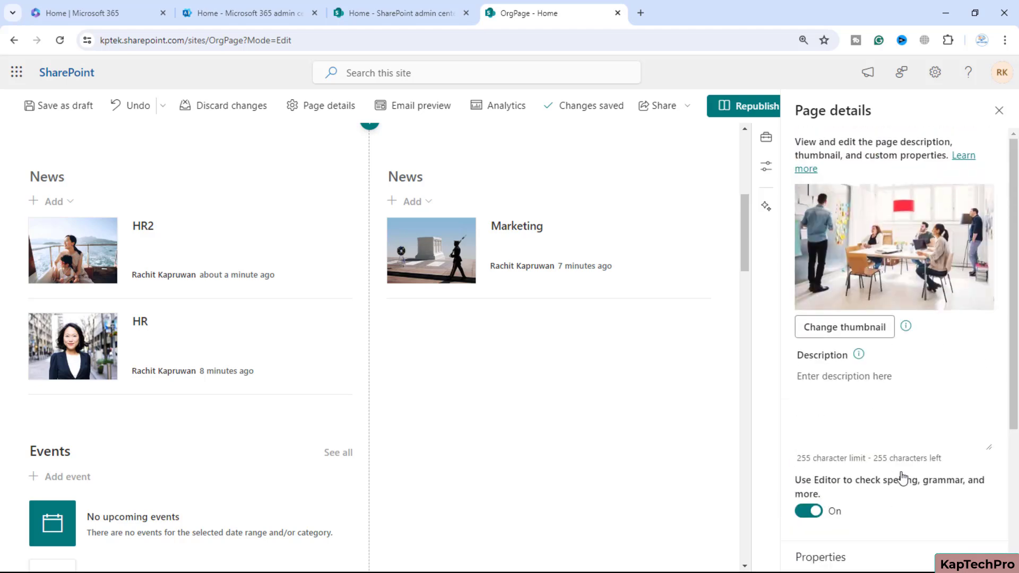
{"action": "left_click", "coordinate": [756, 106]}
{"action": "left_click", "coordinate": [665, 397]}
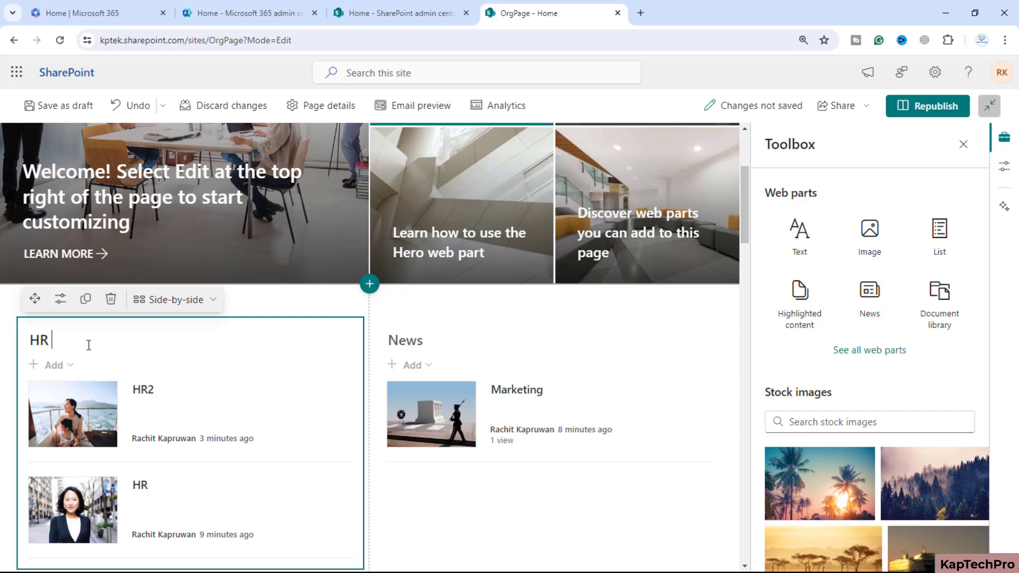
Retitle the news sections 'HR NEWS' and 'Marketing News'
{"action": "type", "text": "NEWS"}
{"action": "left_click", "coordinate": [426, 344]}
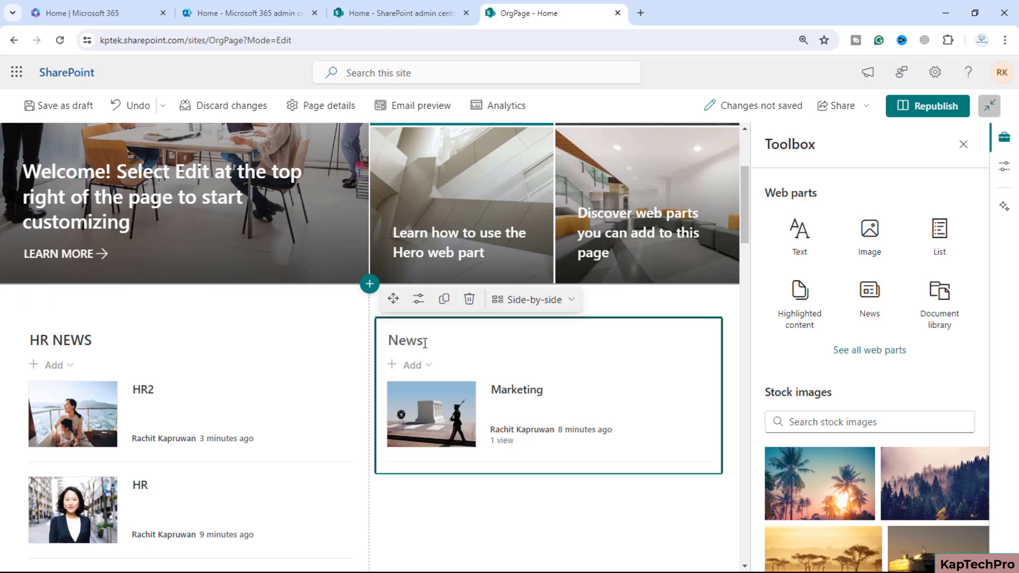
{"action": "double_click", "coordinate": [420, 339]}
{"action": "type", "text": "MA"}
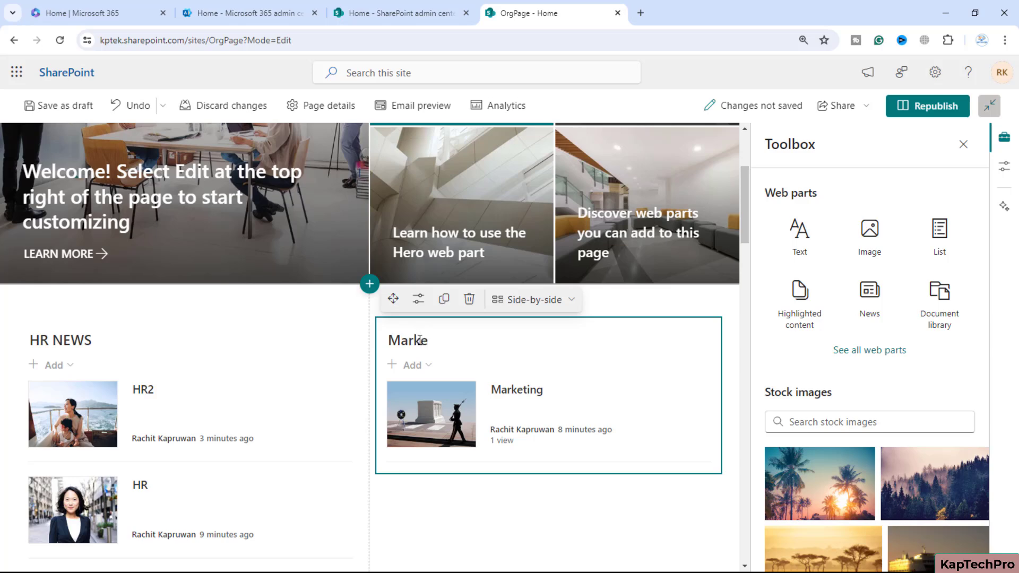
{"action": "type", "text": "rketing News"}
Republish the home page and bring up the add-news options under HR NEWS
{"action": "left_click", "coordinate": [928, 106]}
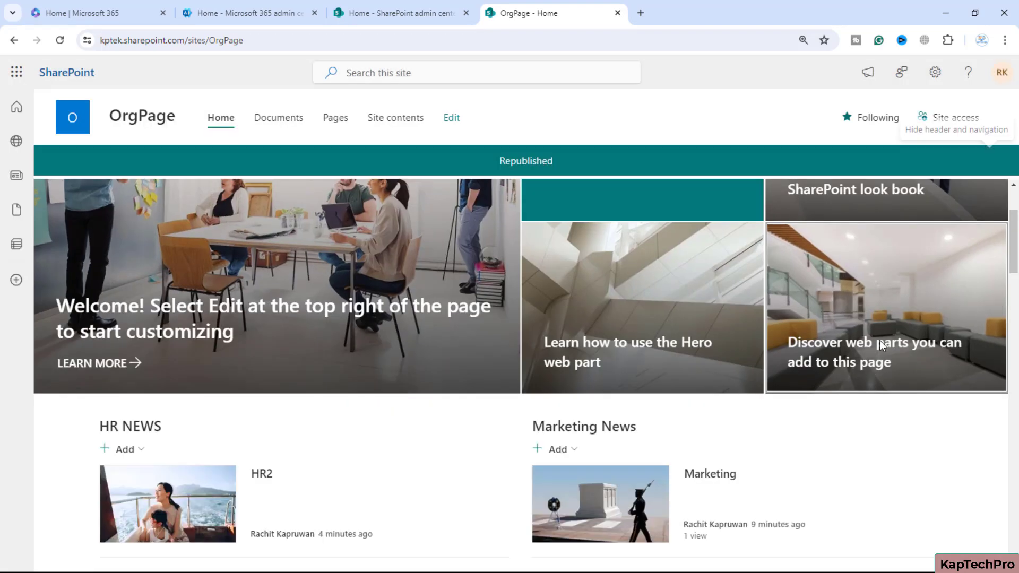
{"action": "scroll", "coordinate": [789, 334], "scroll_direction": "down", "scroll_amount": 3}
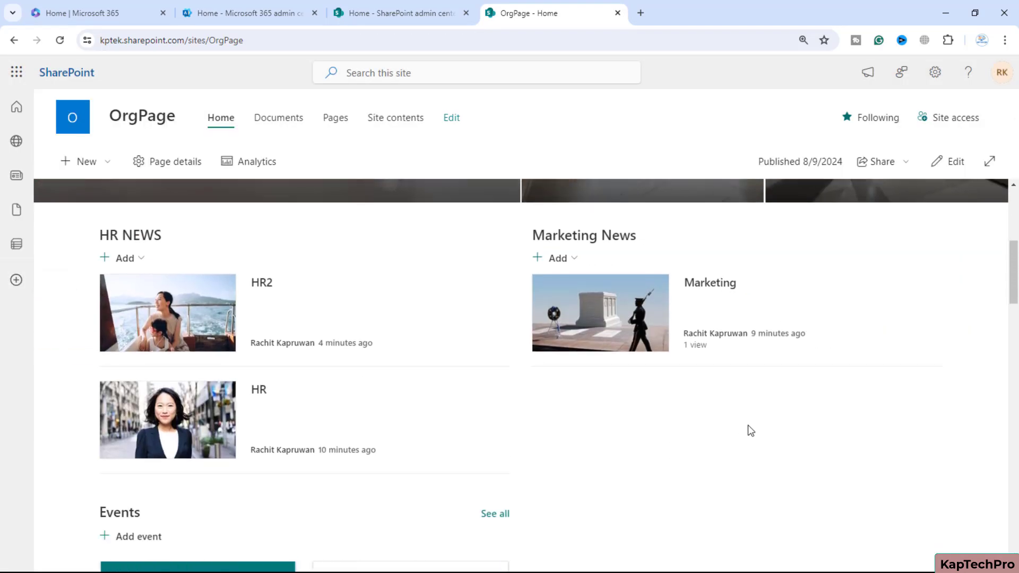
{"action": "left_click", "coordinate": [124, 258]}
Create a news post from the Blank news template titled VC
{"action": "left_click", "coordinate": [143, 295]}
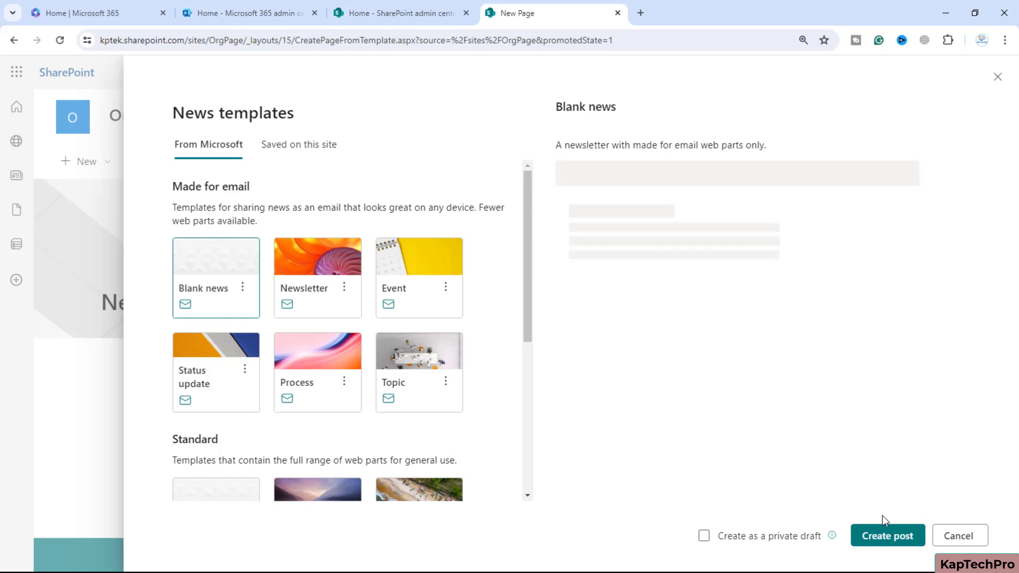
{"action": "left_click", "coordinate": [901, 540]}
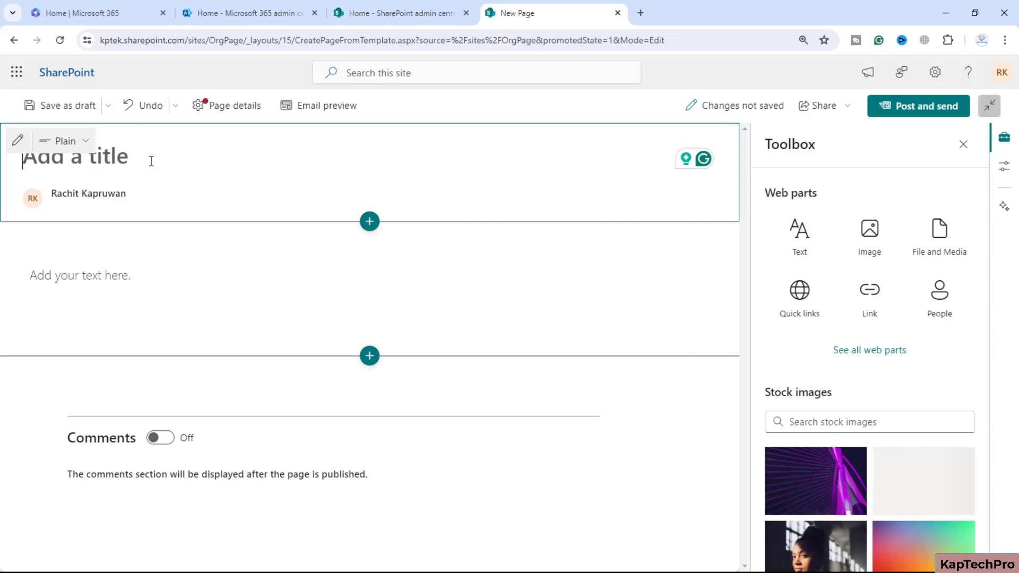
{"action": "type", "text": "VC"}
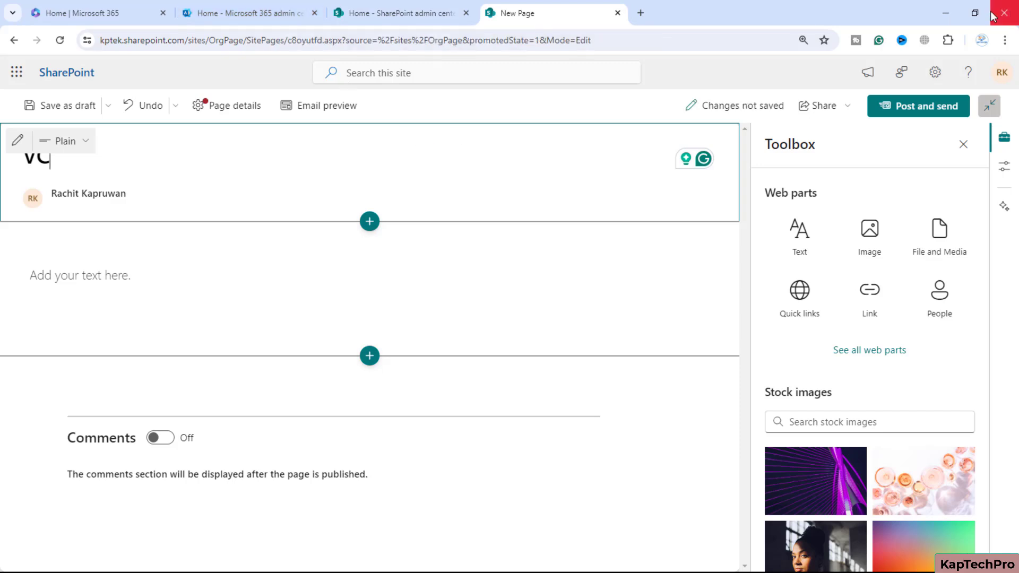
Set the VC post's required Category to Marketing and post it
{"action": "left_click", "coordinate": [949, 110]}
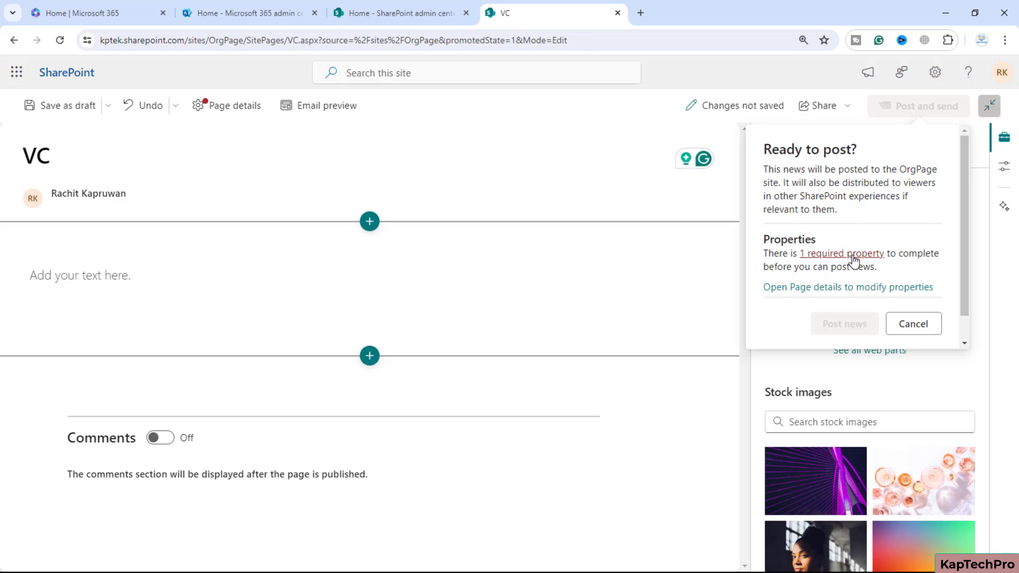
{"action": "left_click", "coordinate": [854, 255]}
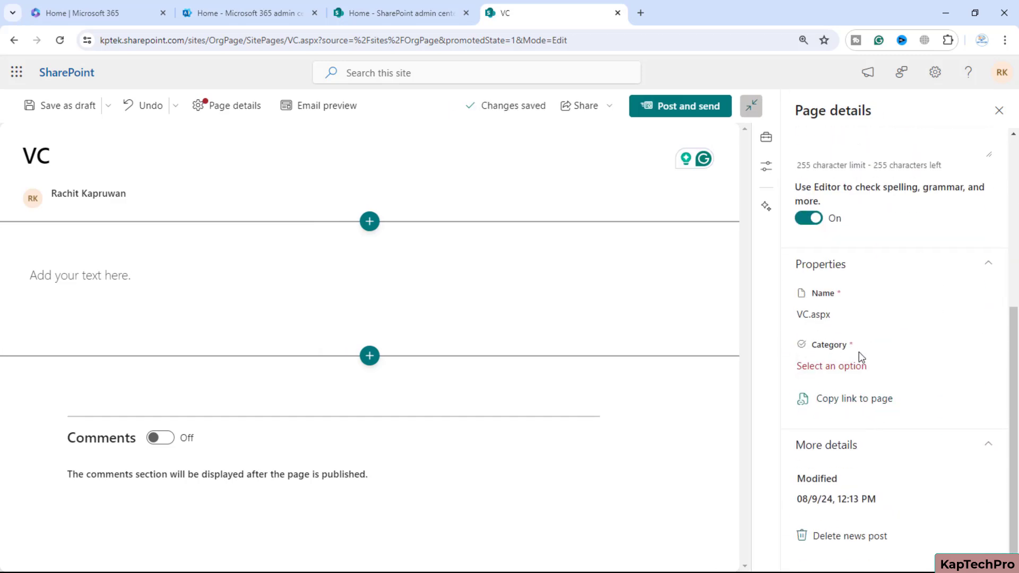
{"action": "left_click", "coordinate": [875, 369]}
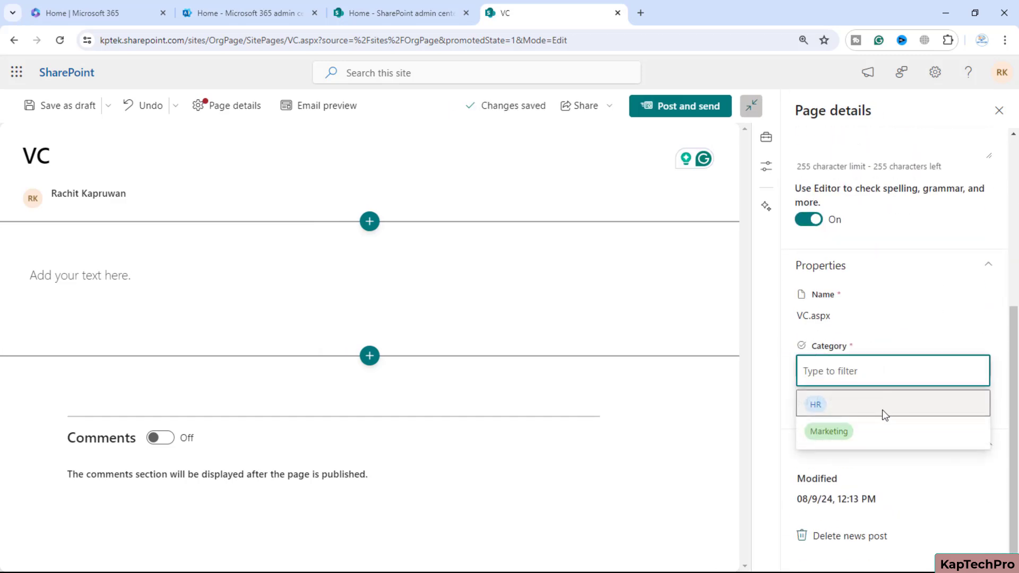
{"action": "left_click", "coordinate": [854, 431]}
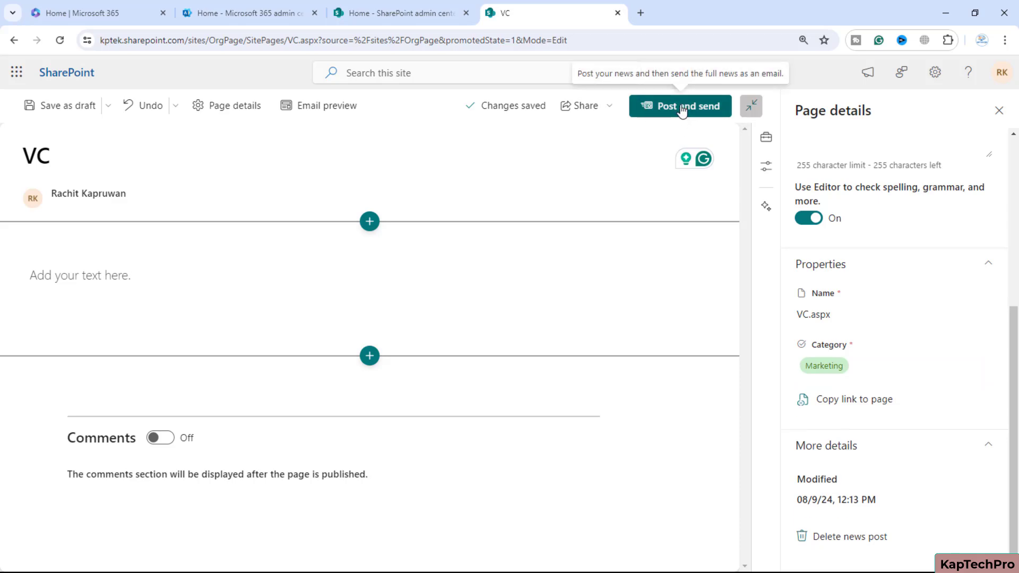
{"action": "left_click", "coordinate": [684, 105]}
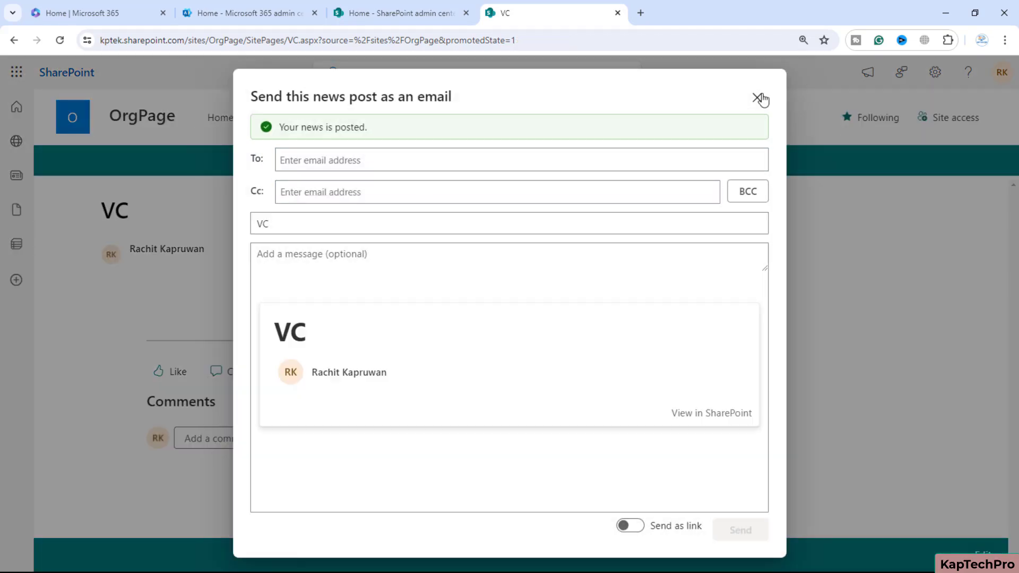
Skip the email prompt and return to the OrgPage home to see VC under Marketing News
{"action": "left_click", "coordinate": [758, 99]}
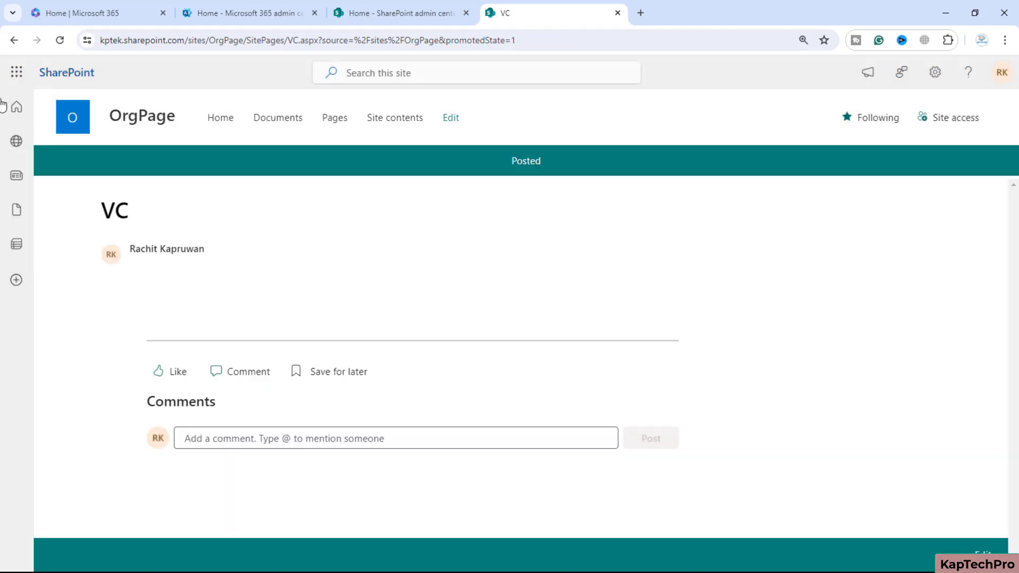
{"action": "left_click", "coordinate": [228, 122]}
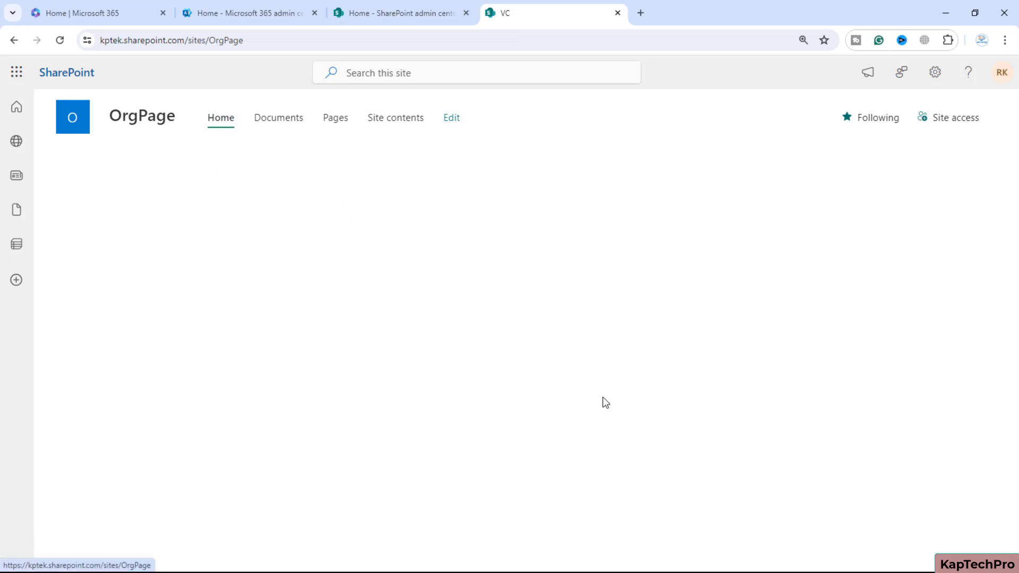
{"action": "scroll", "coordinate": [628, 400], "scroll_direction": "down", "scroll_amount": 5}
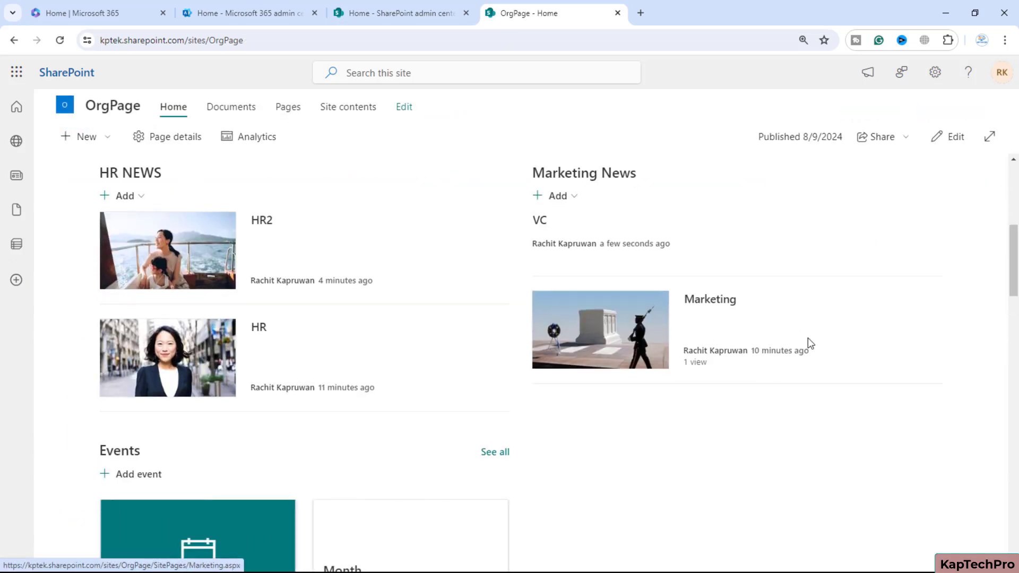
{"action": "scroll", "coordinate": [809, 342], "scroll_direction": "up", "scroll_amount": 1}
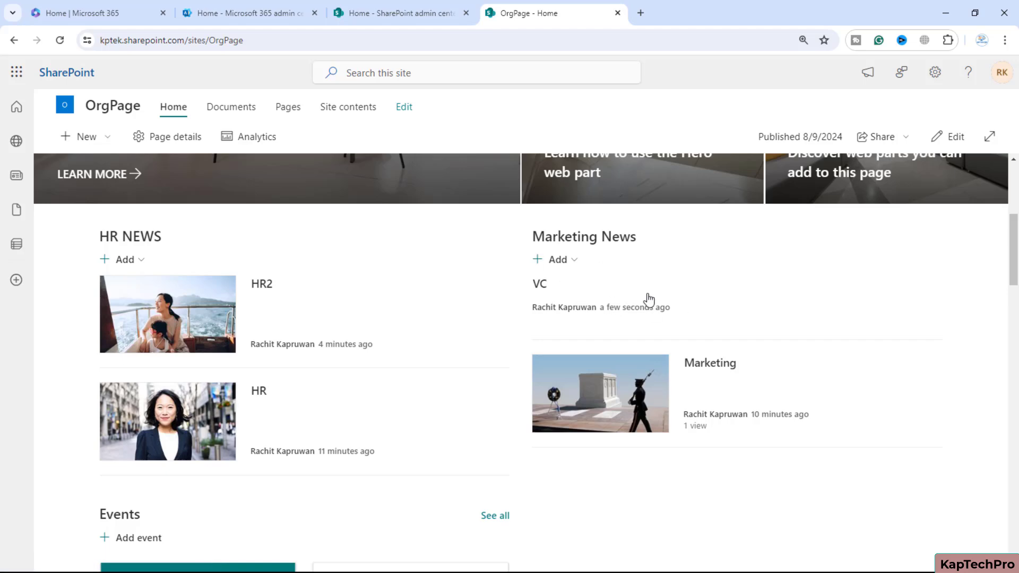